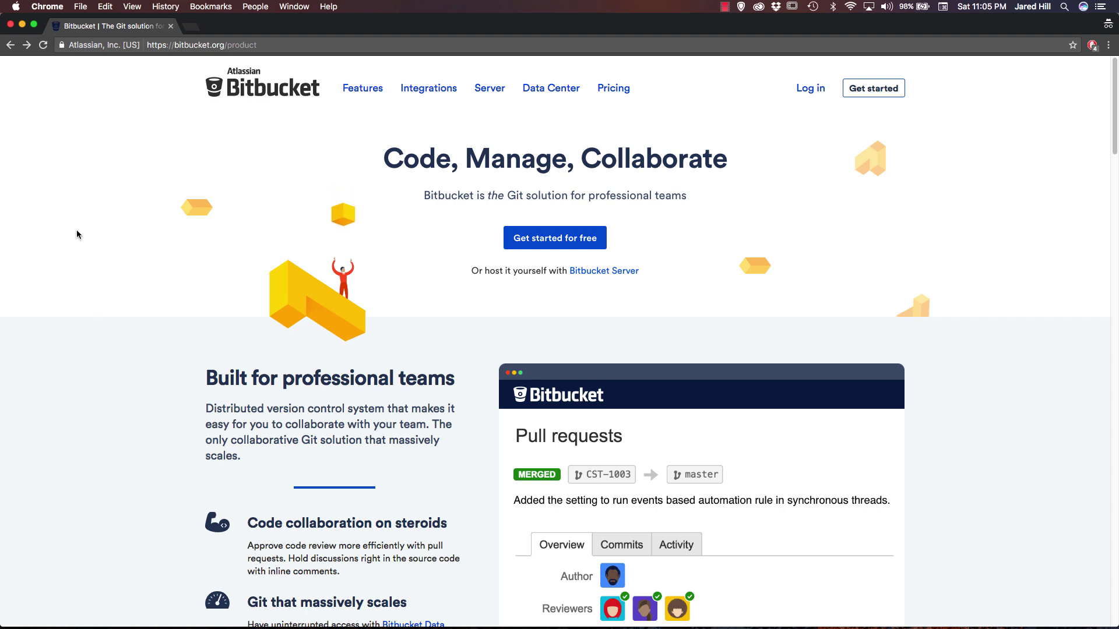
# Search Google for bitbucket, open the official Bitbucket site, and choose Get started for free.
pyautogui.click(267, 48)
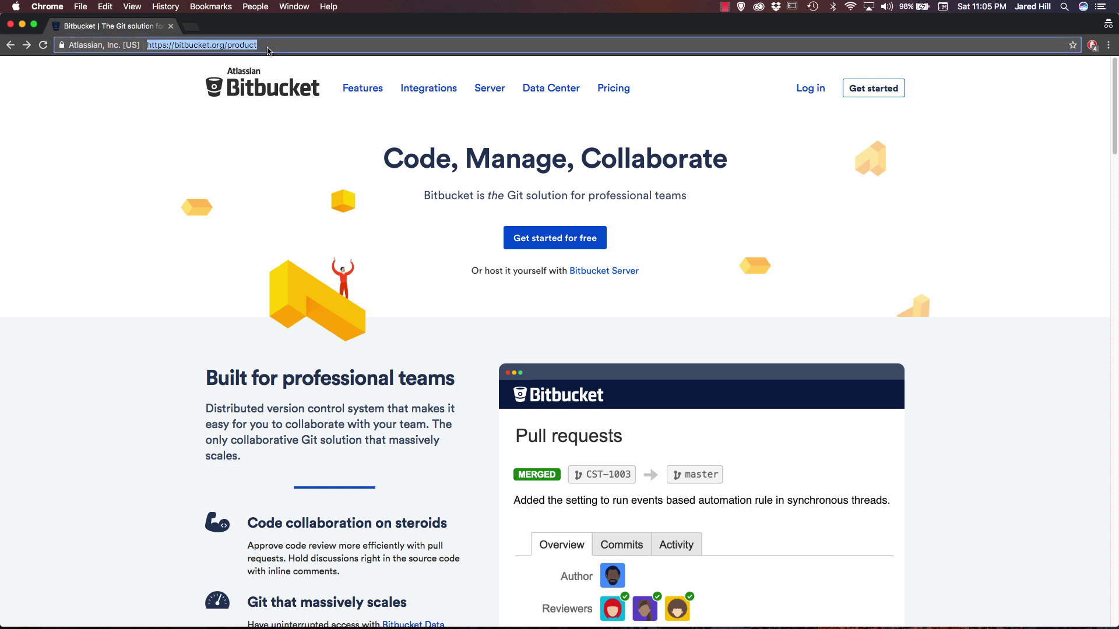
pyautogui.write('bitbucket')
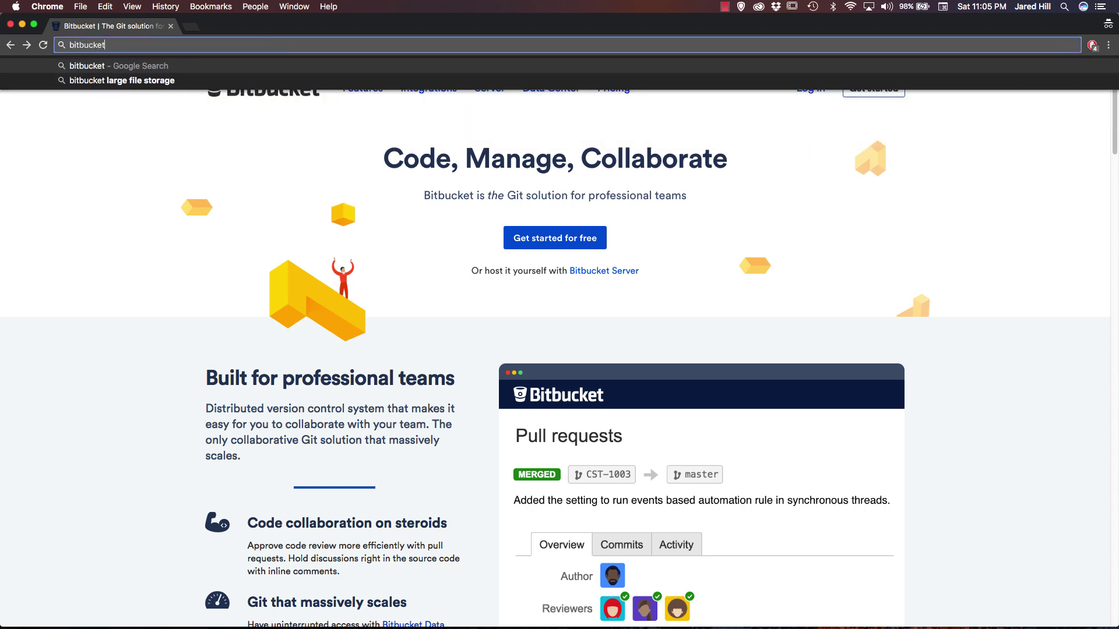
pyautogui.press('Return')
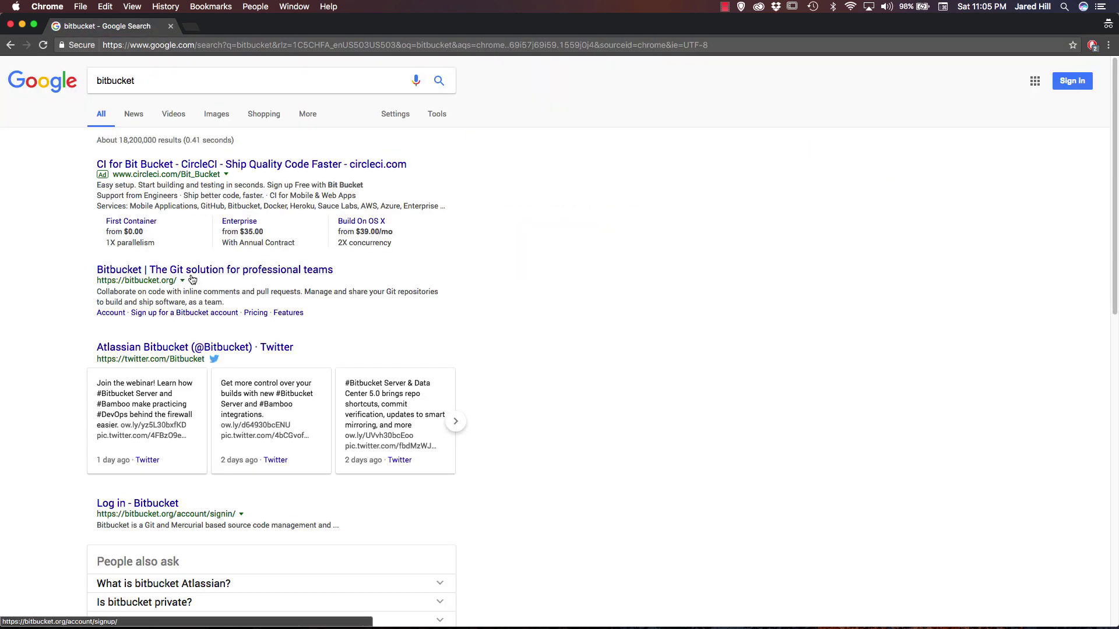
pyautogui.click(194, 273)
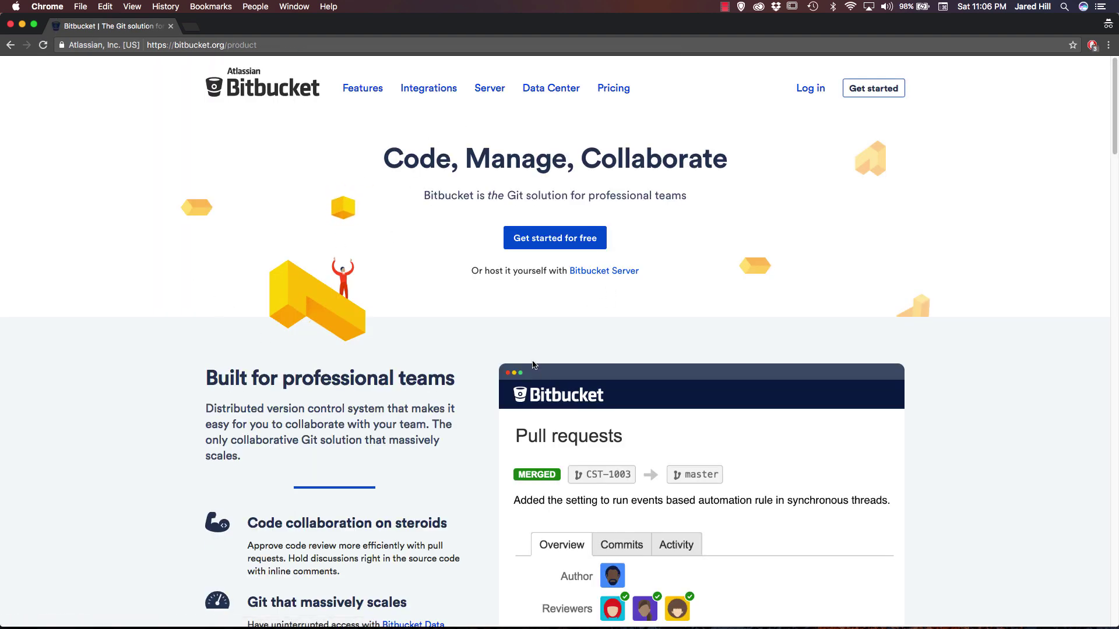
pyautogui.click(548, 248)
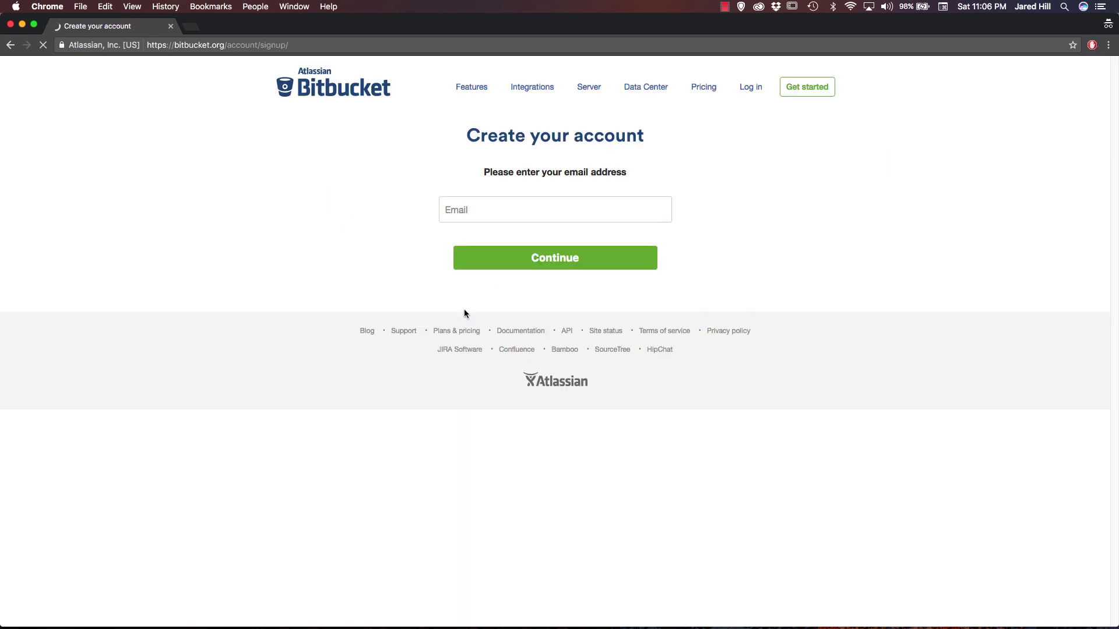
# Enter the account e-mail address, correcting its typo, and continue.
pyautogui.click(469, 211)
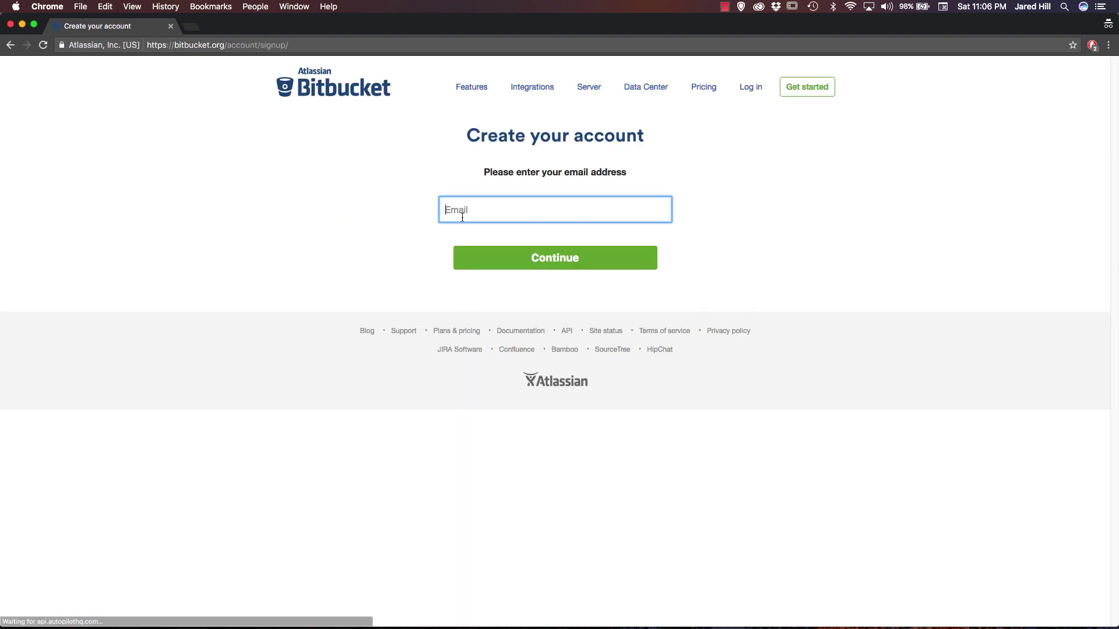
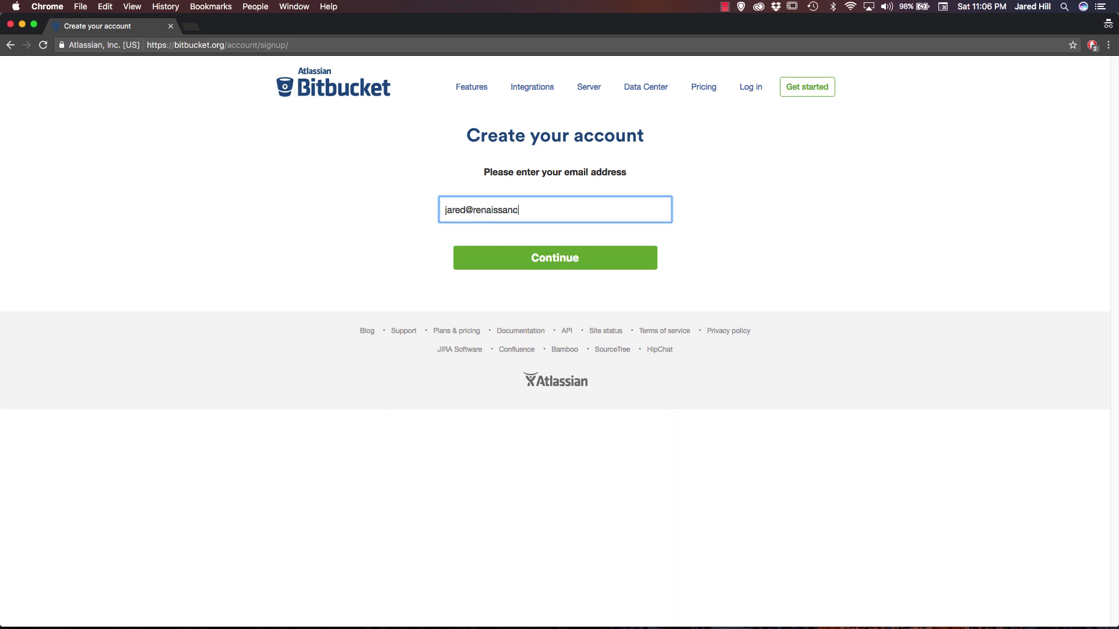
pyautogui.click(497, 259)
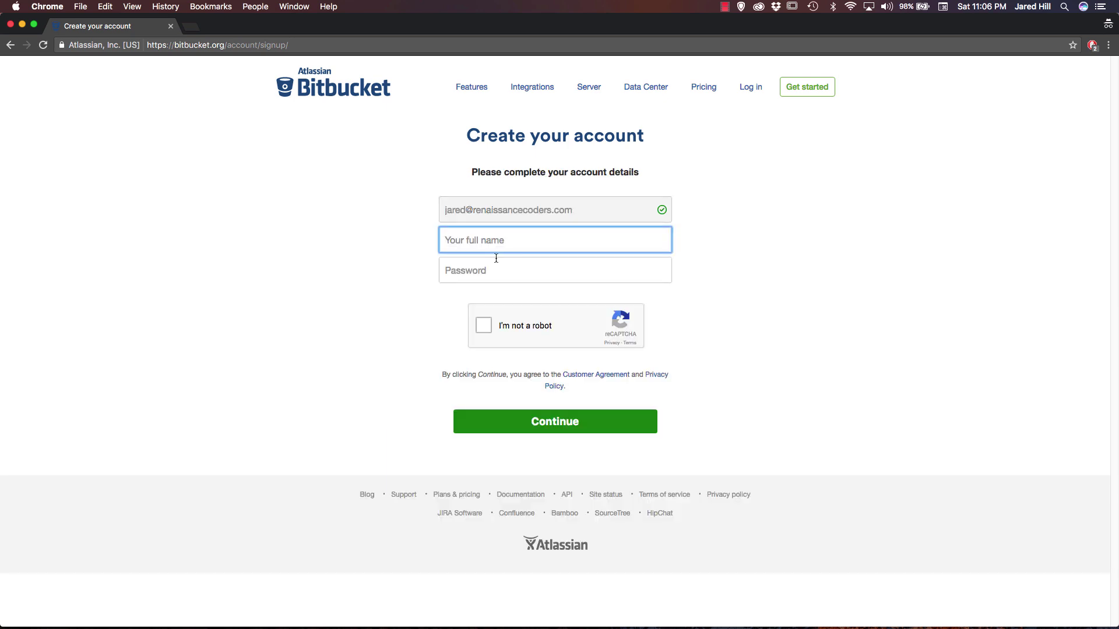
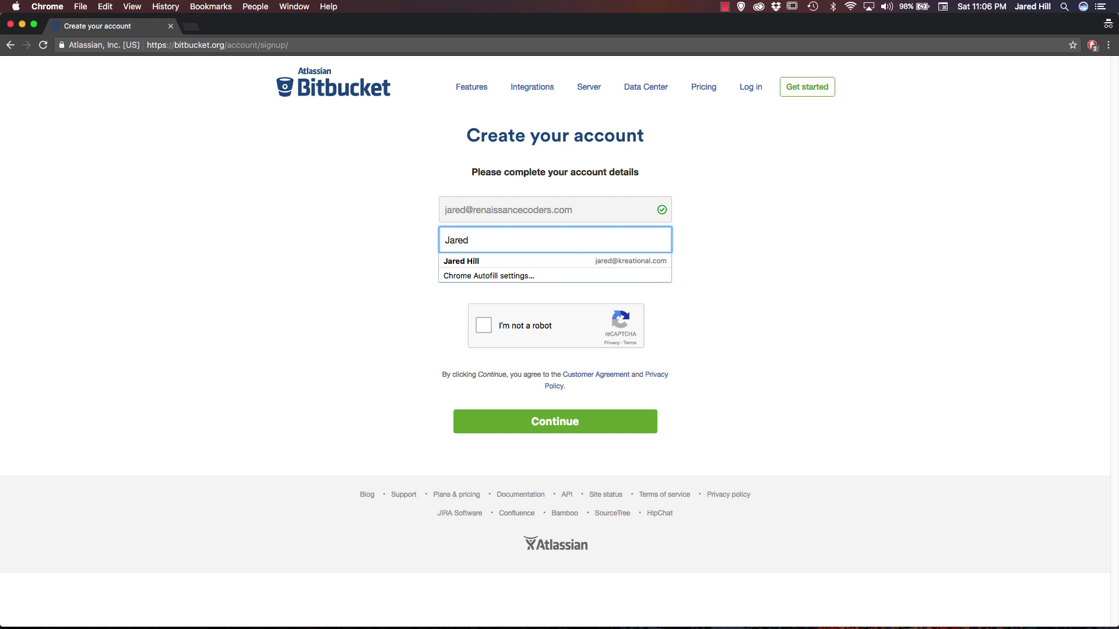
# Fill in the full name and password, pass the robot check, and submit.
pyautogui.press('Tab')
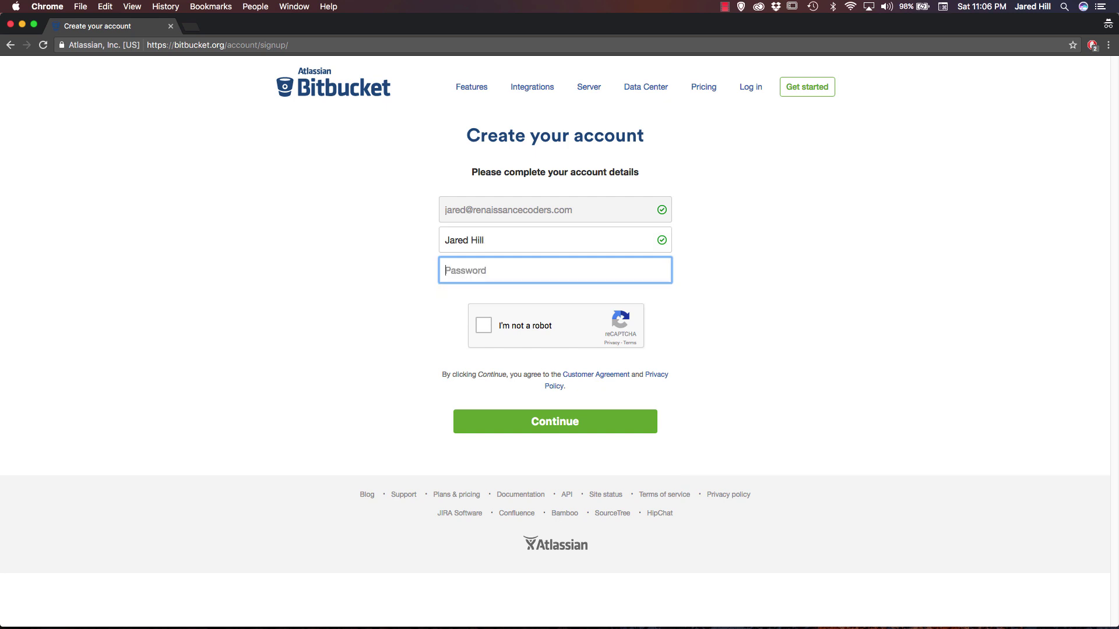
pyautogui.write('********')
pyautogui.click(479, 330)
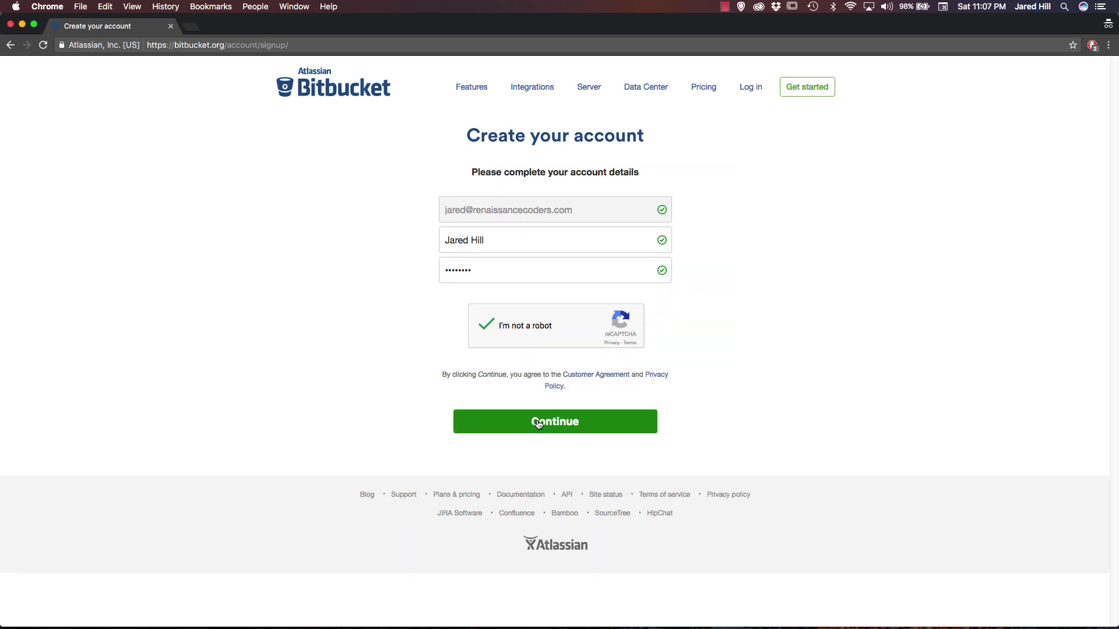
pyautogui.click(538, 422)
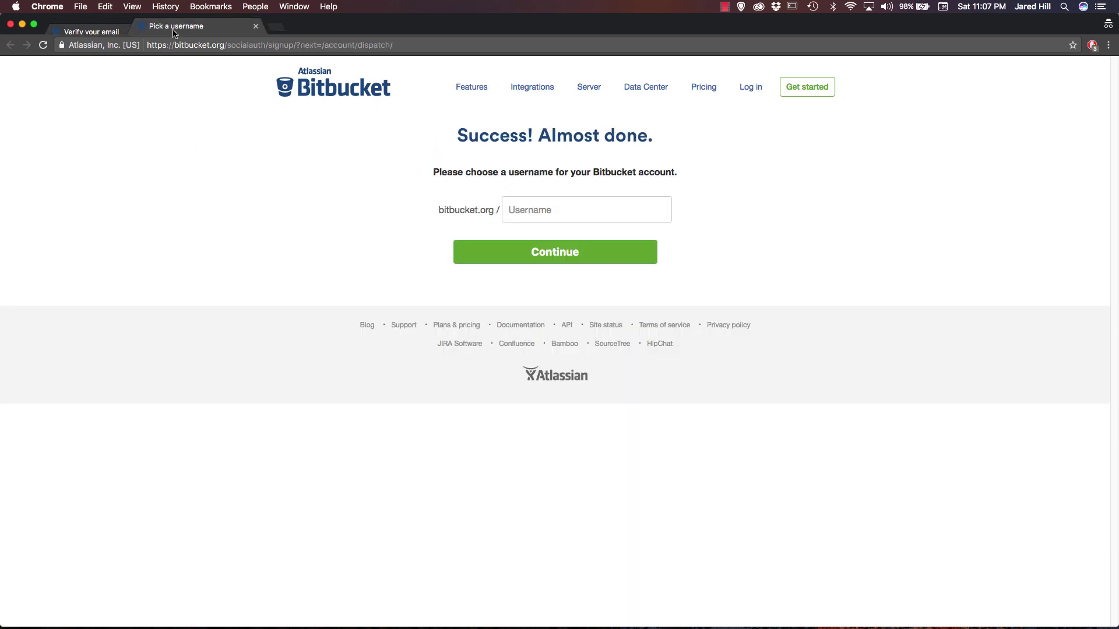
# Close the e-mail verification tab, set a username, and open the empty Repositories page.
pyautogui.click(170, 26)
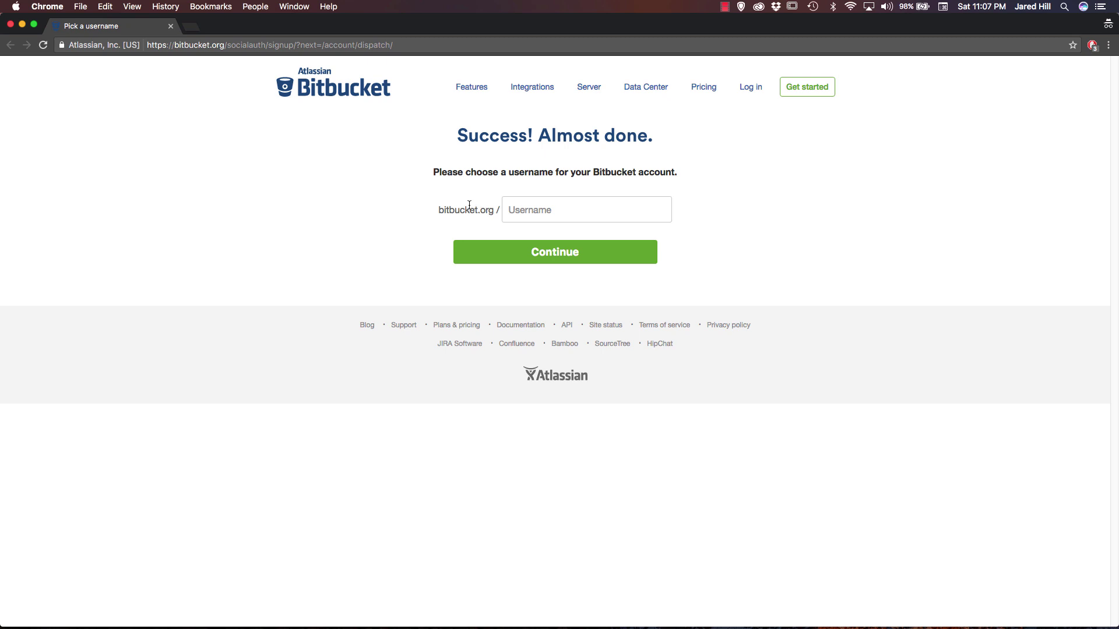
pyautogui.click(560, 210)
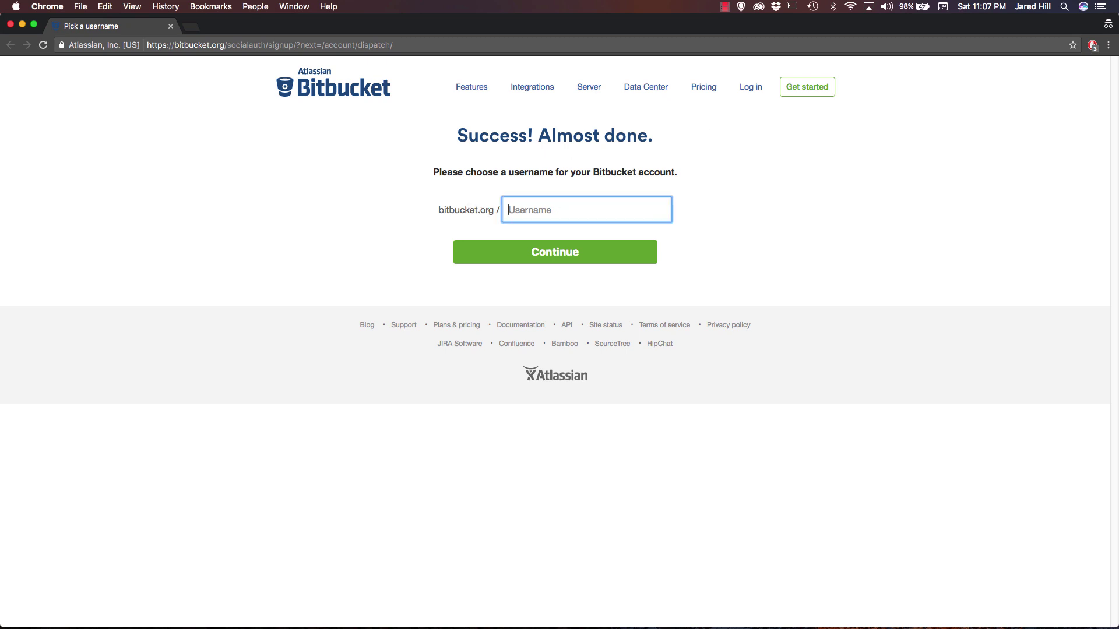
pyautogui.write('jaredRenCoder')
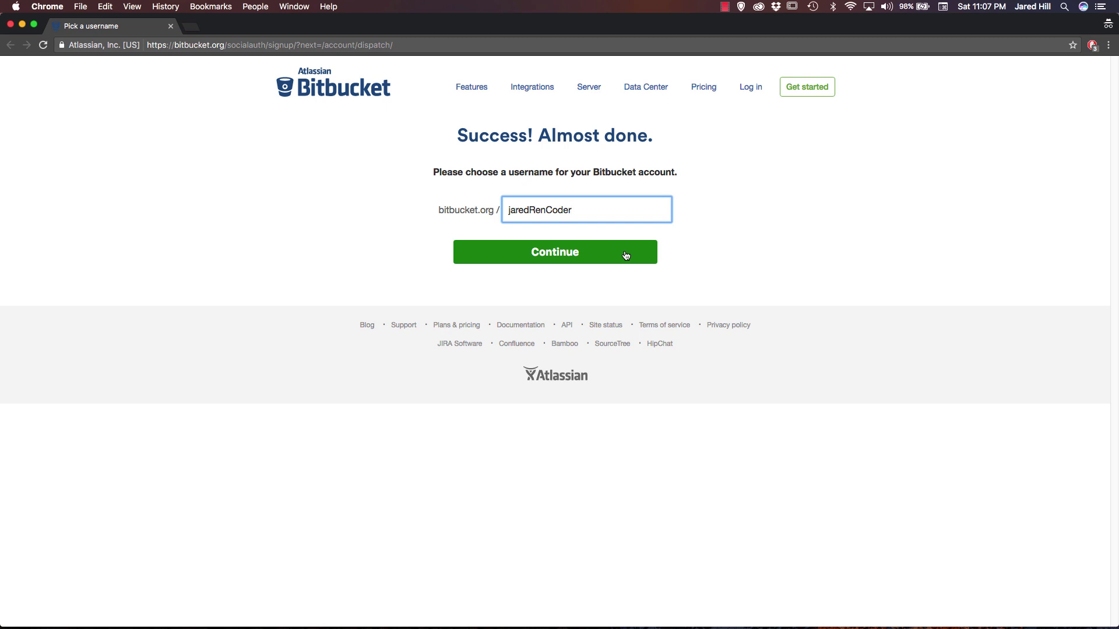
pyautogui.click(626, 256)
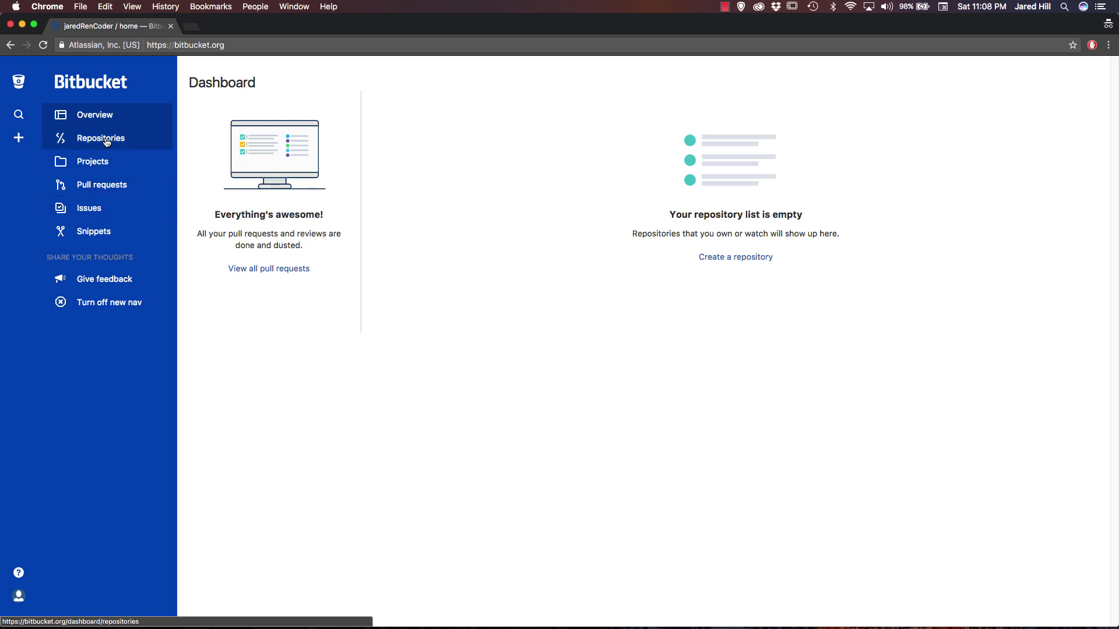
pyautogui.click(100, 140)
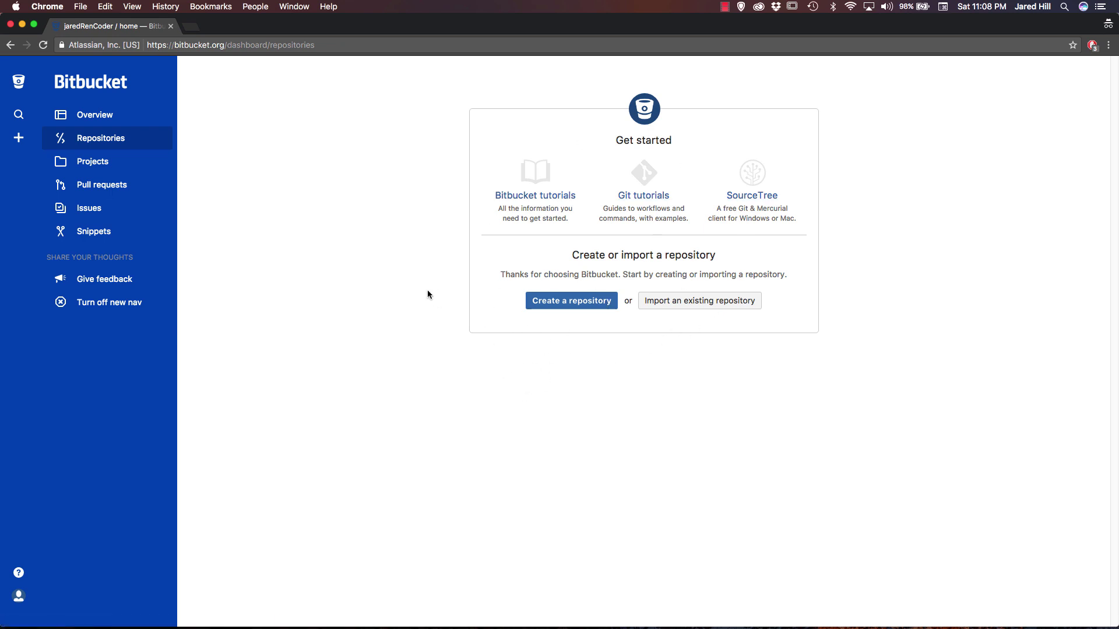
# Create a private Git repository named bitbucket-tutorial, reviewing its Advanced settings.
pyautogui.click(550, 307)
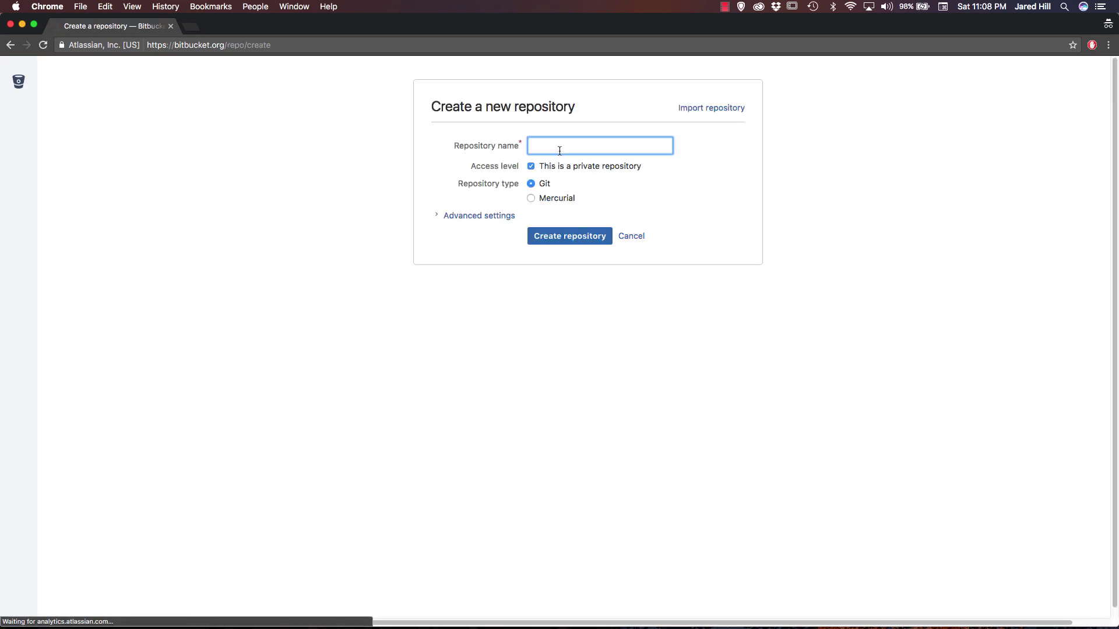
pyautogui.write('bitb')
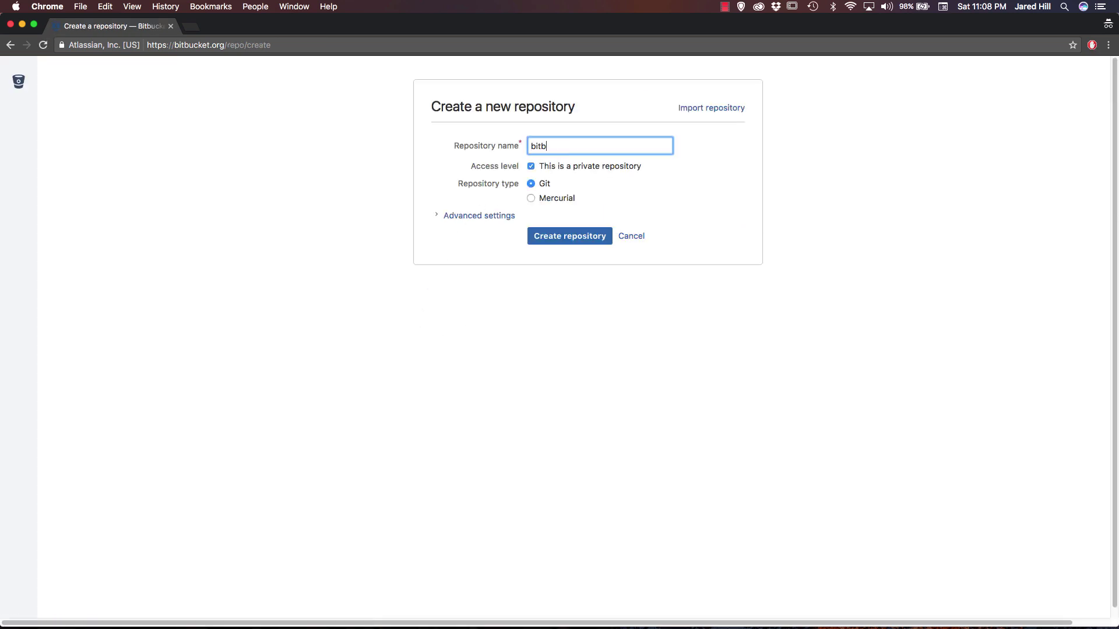
pyautogui.write('ucket-tutorial')
pyautogui.click(480, 219)
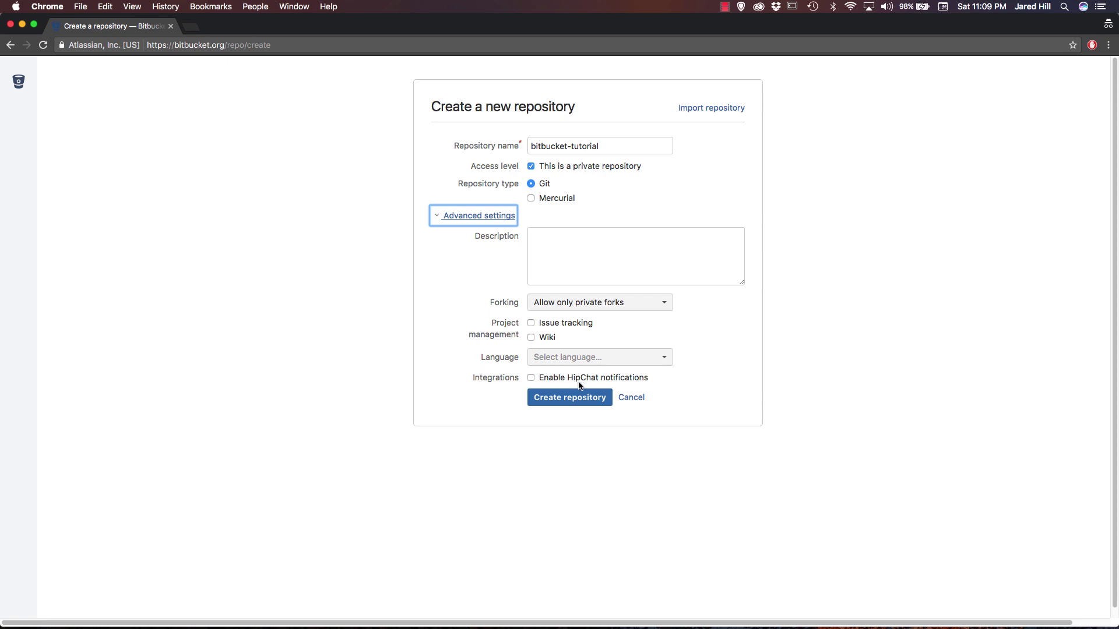
pyautogui.click(465, 393)
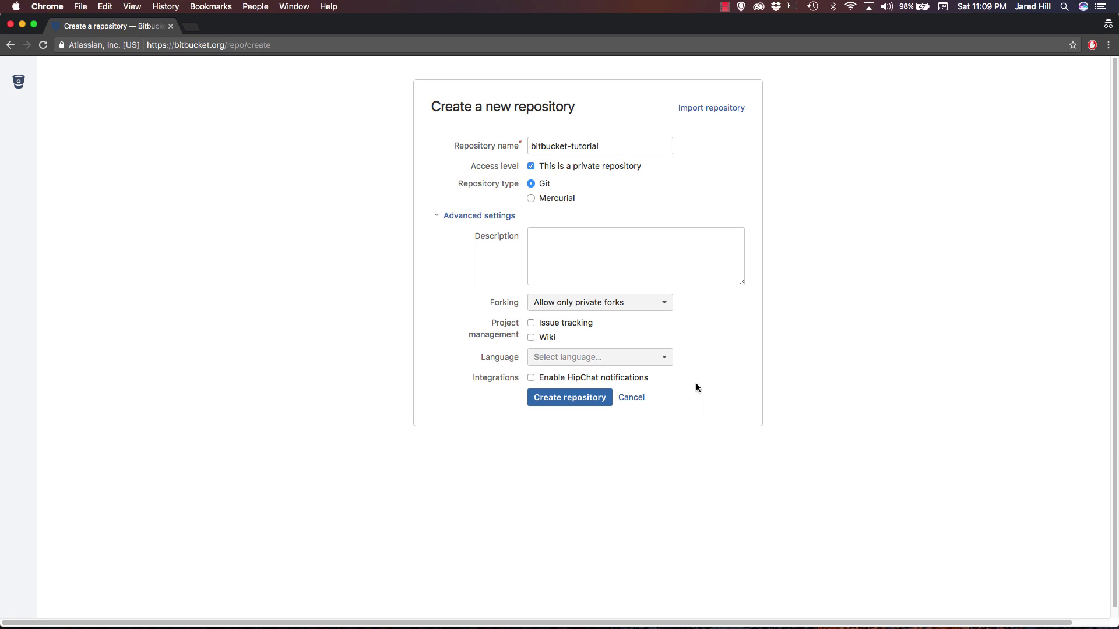
pyautogui.click(604, 398)
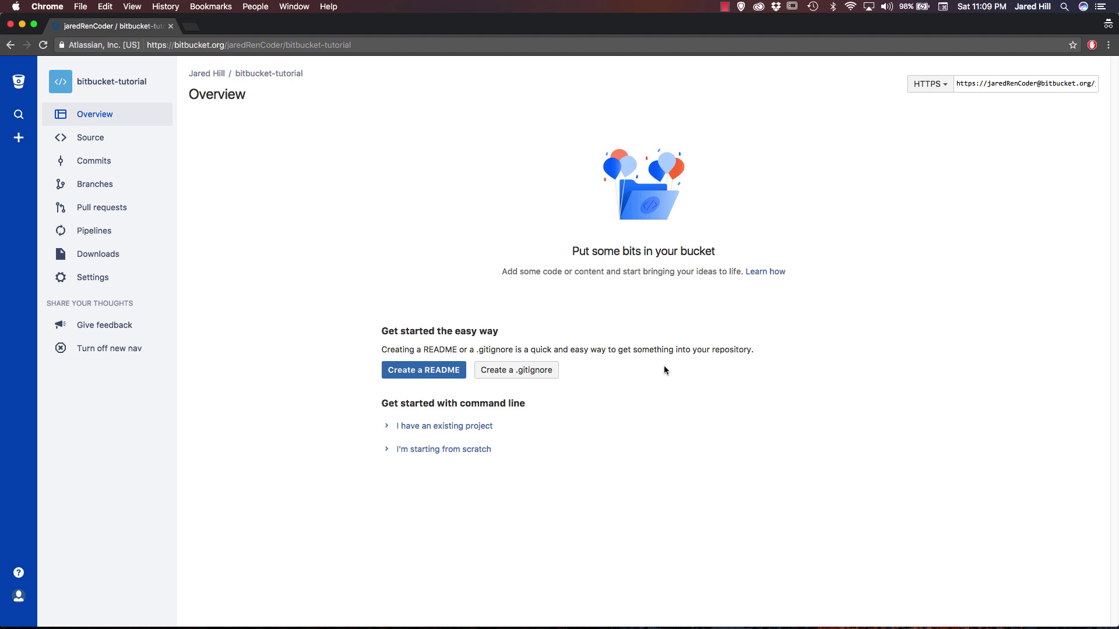
pyautogui.moveTo(572, 251); pyautogui.dragTo(716, 252)
pyautogui.click(879, 254)
pyautogui.press('super+Tab')
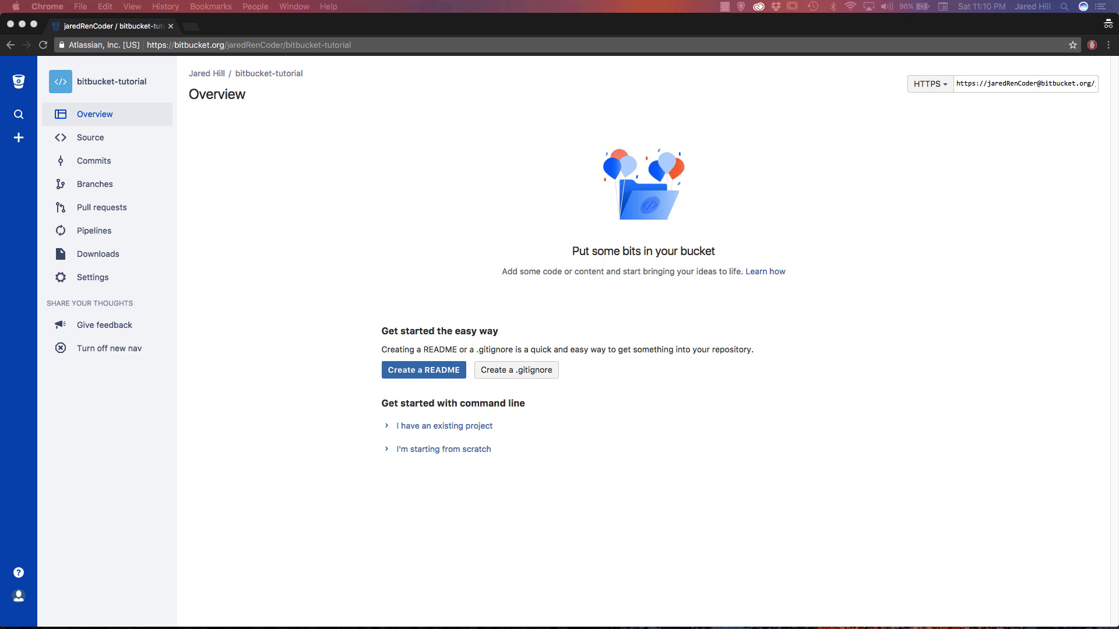
pyautogui.click(323, 30)
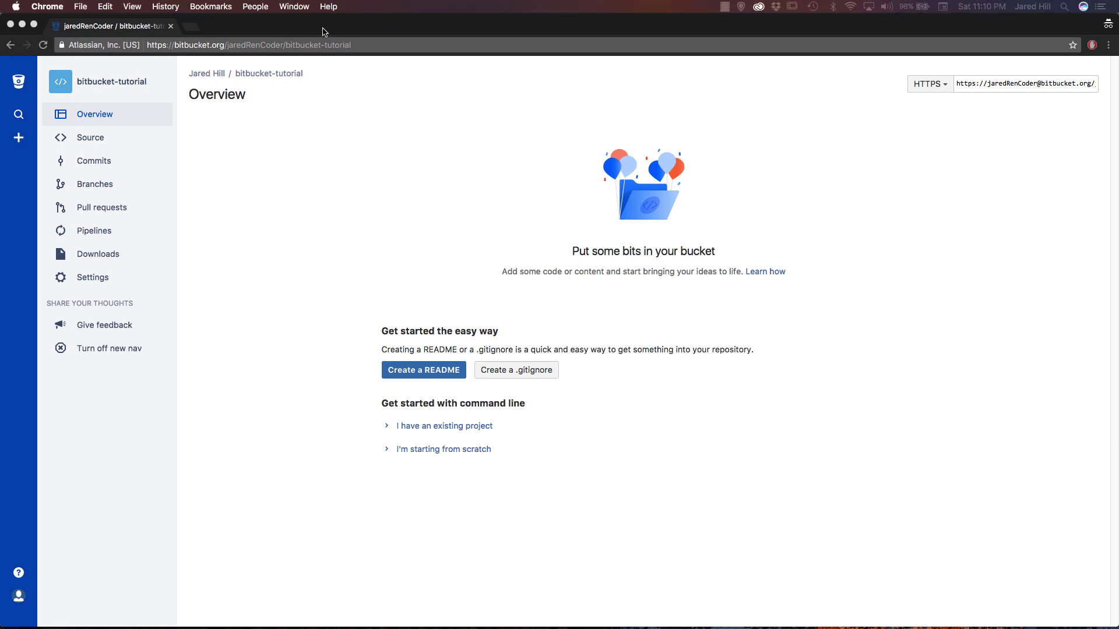
# Search for source tree in a private tab and download SourceTree for Mac OS X.
pyautogui.press('super+t')
pyautogui.write('sour')
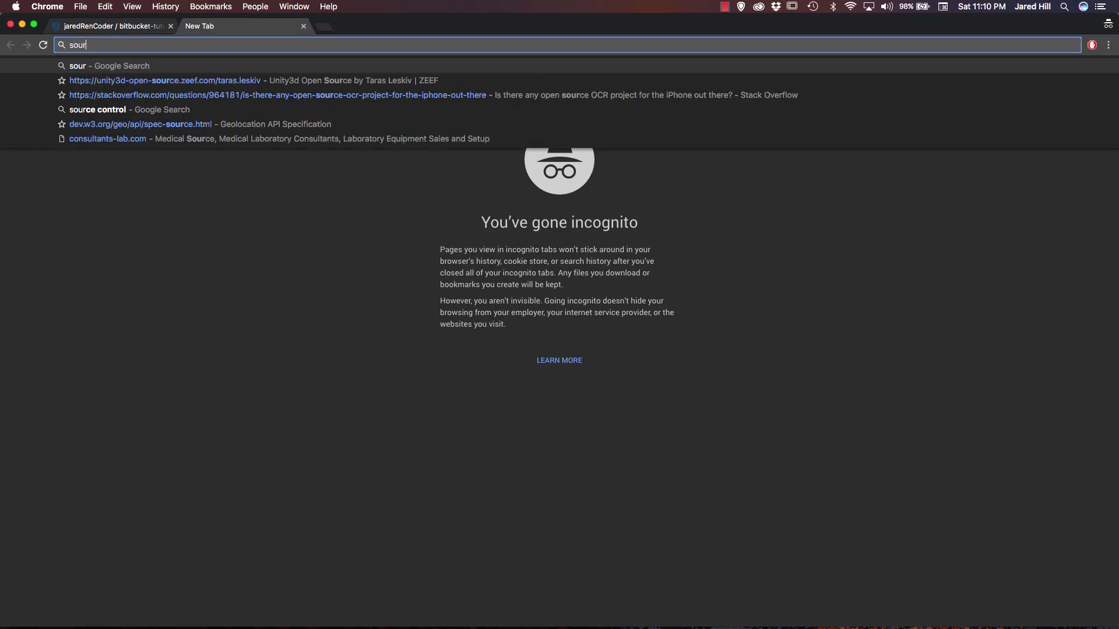
pyautogui.write('ce tree')
pyautogui.press('Return')
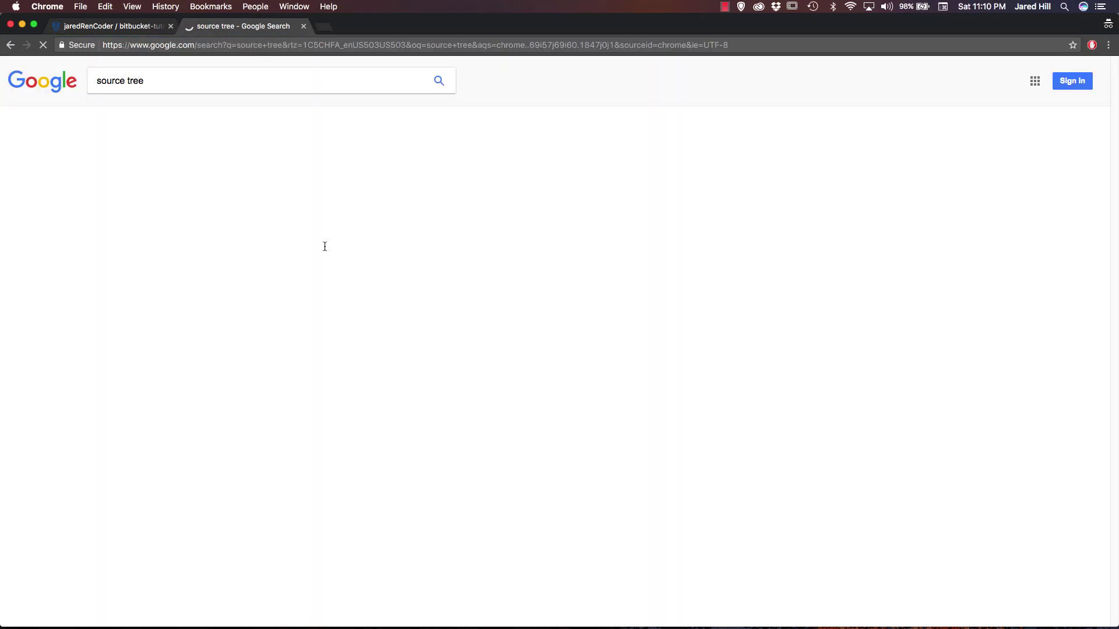
pyautogui.click(223, 167)
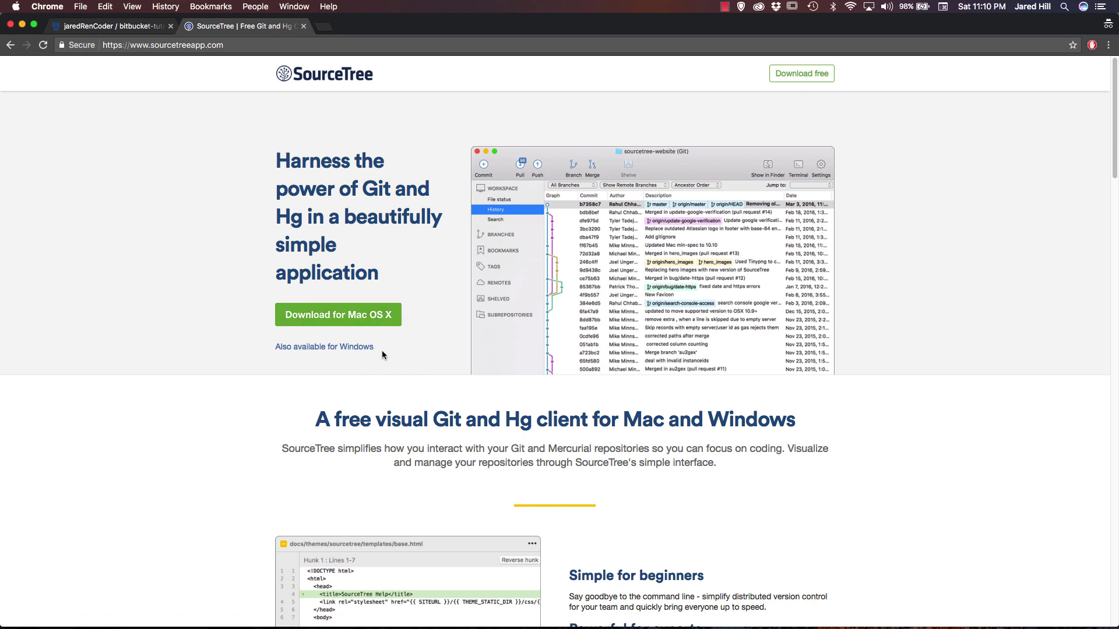
pyautogui.click(362, 321)
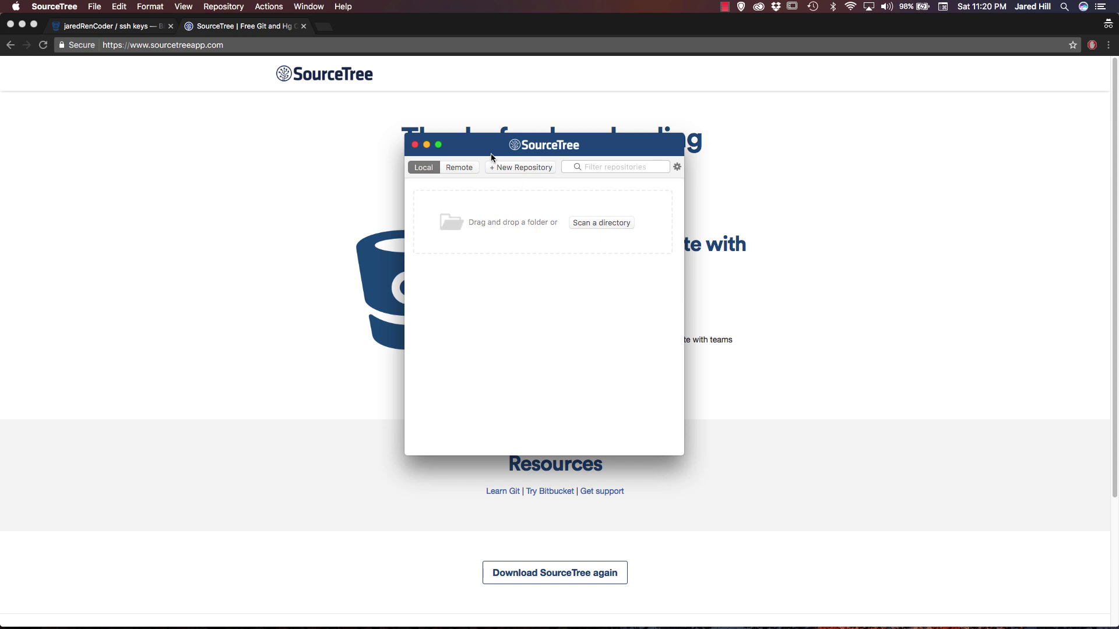
# Move the SourceTree window and open Preferences on the empty Accounts pane.
pyautogui.moveTo(490, 153); pyautogui.dragTo(529, 124)
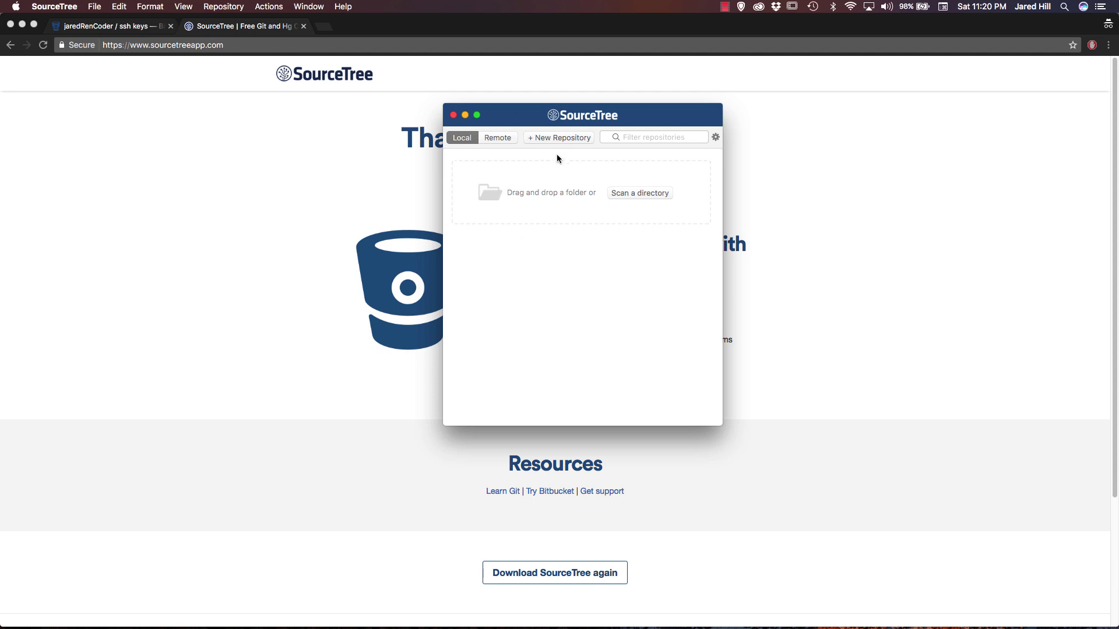
pyautogui.click(42, 8)
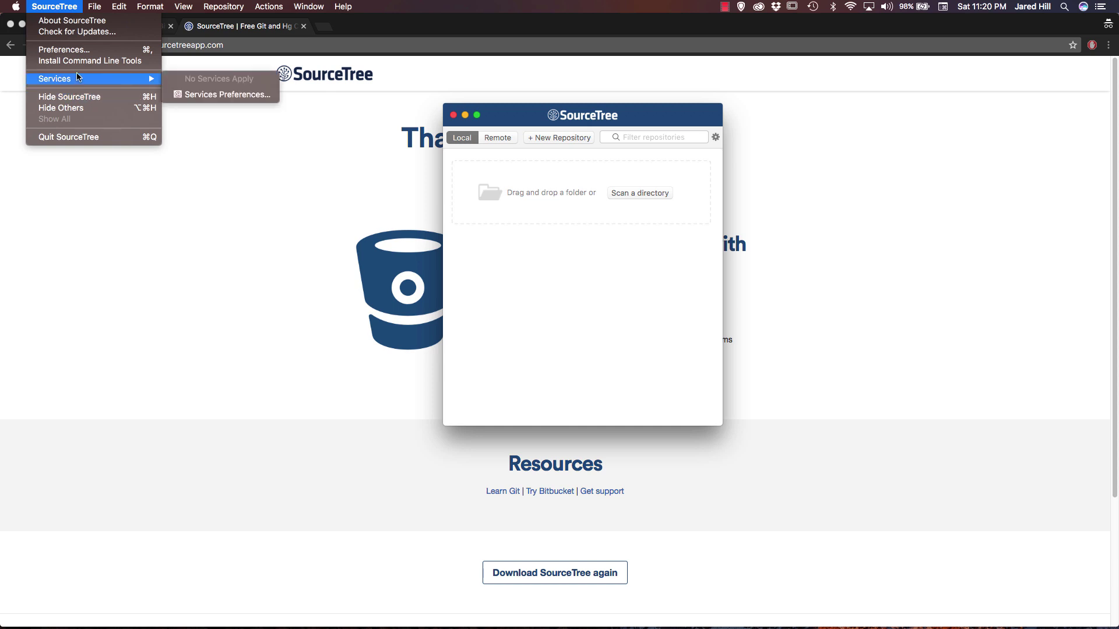
pyautogui.click(64, 50)
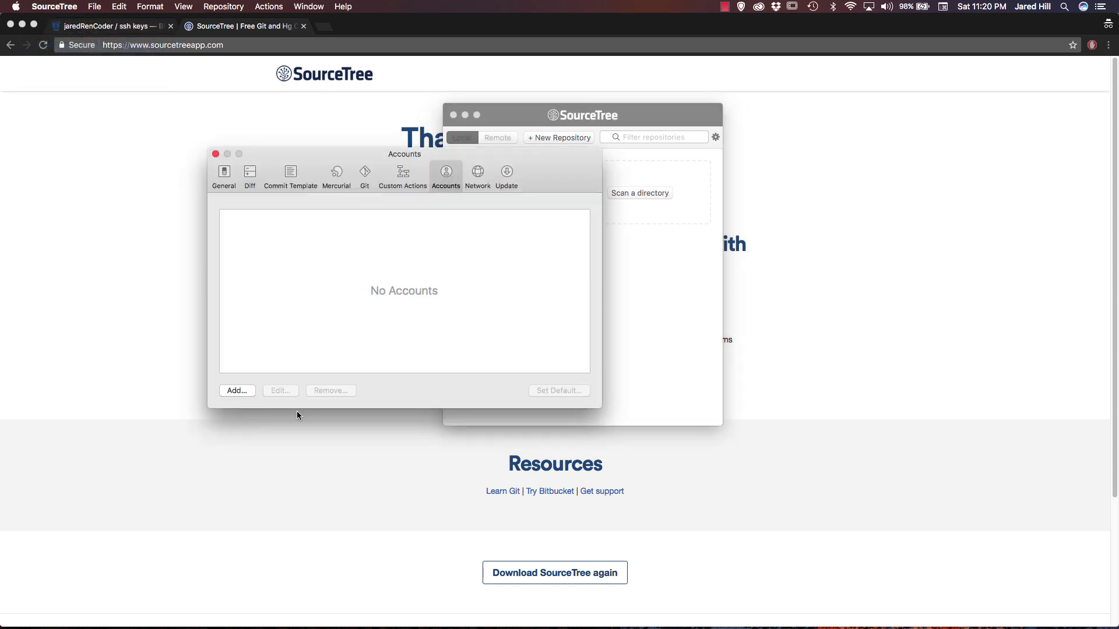
# Add a Bitbucket account and enter the Bitbucket login e-mail and password.
pyautogui.click(242, 393)
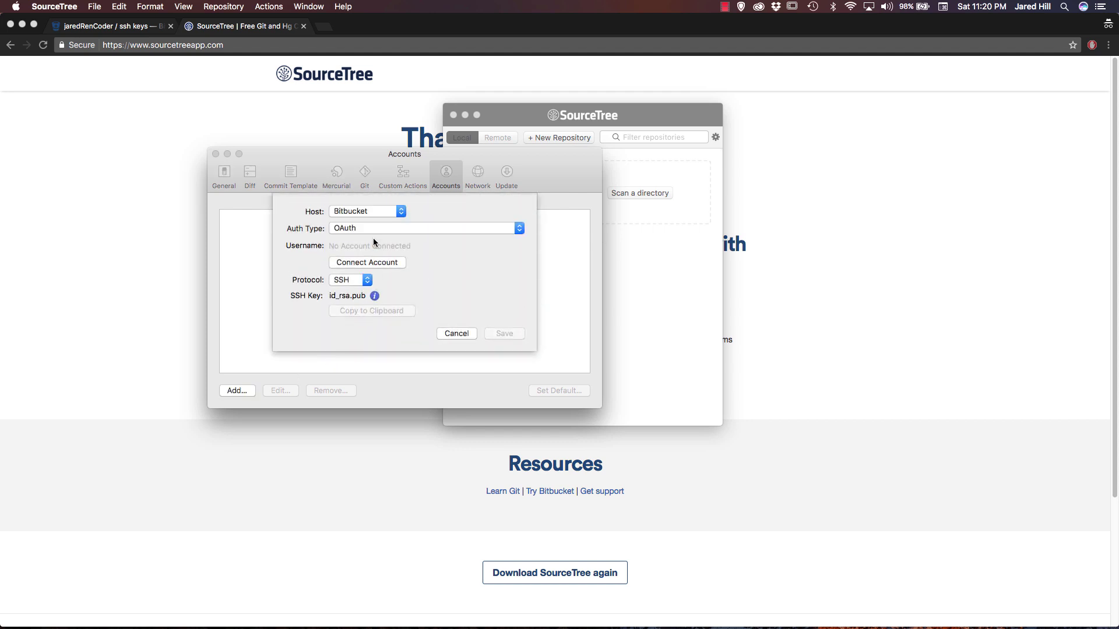
pyautogui.click(375, 264)
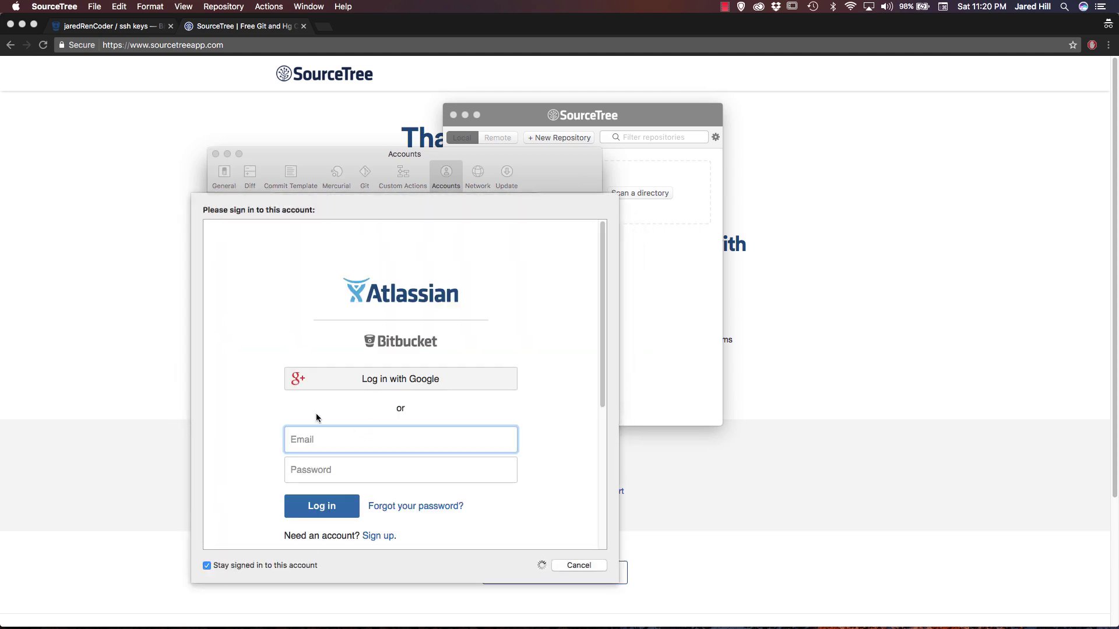
pyautogui.scroll(-2, 249, 412)
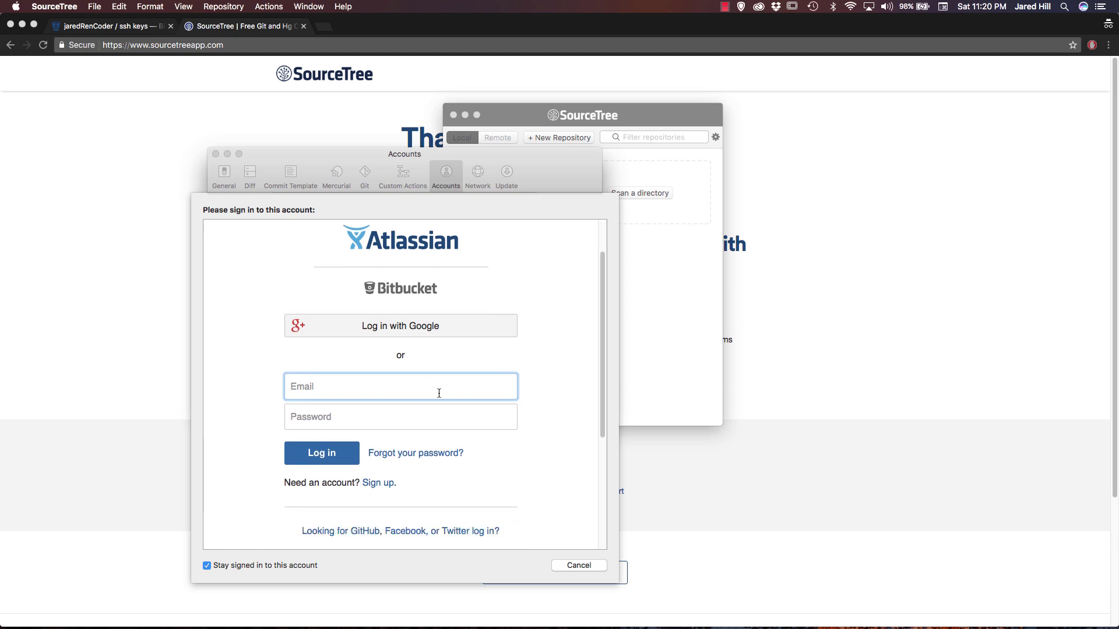
pyautogui.scroll(2, 439, 393)
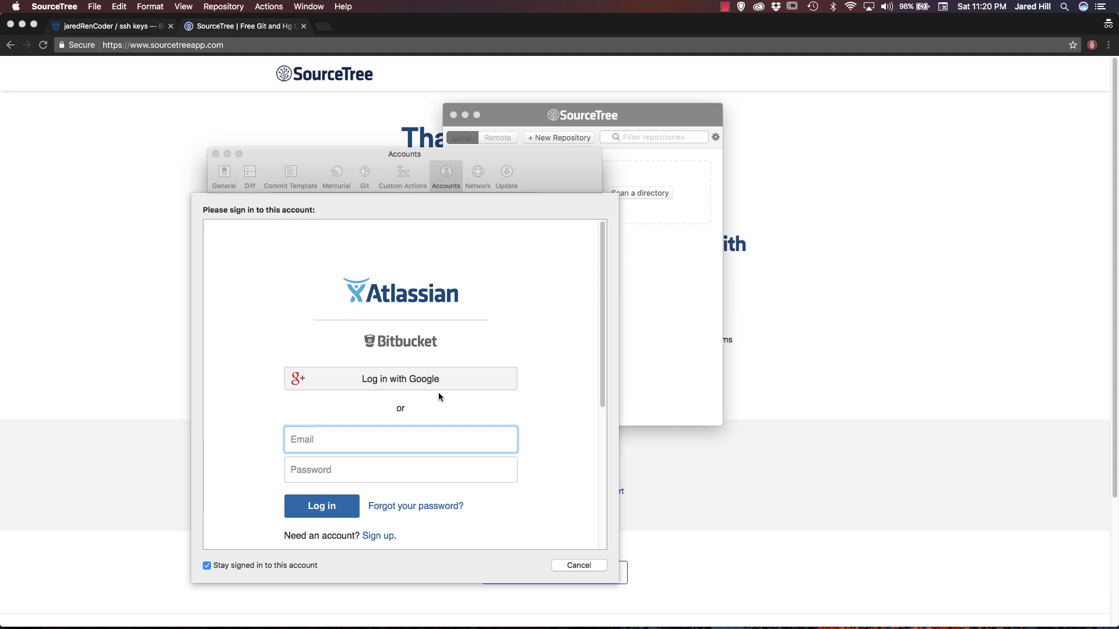
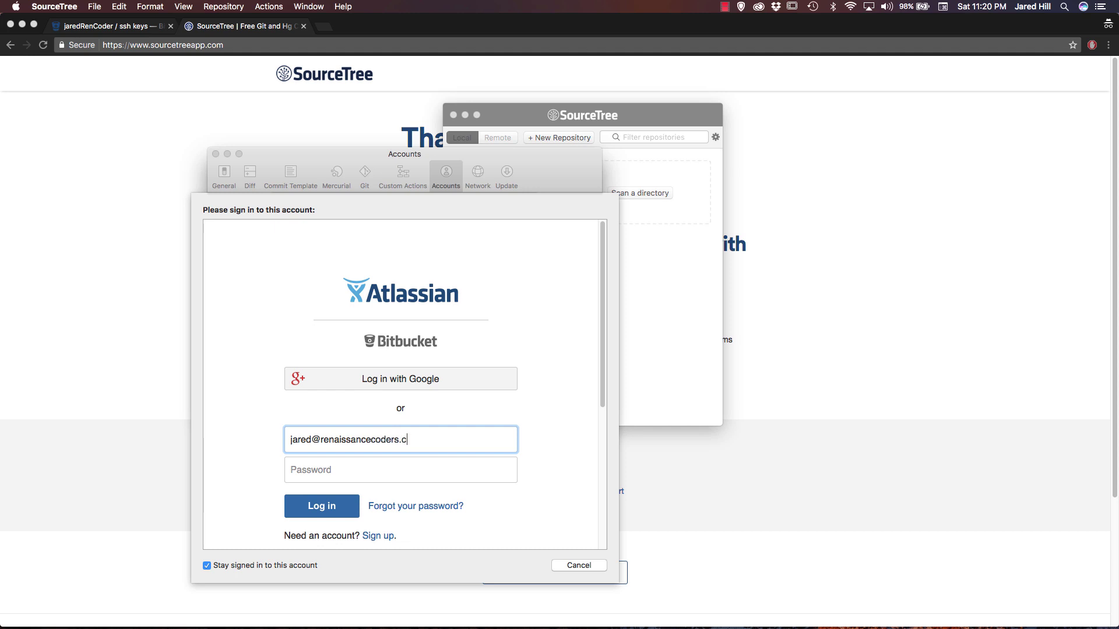
pyautogui.press('Tab')
pyautogui.write('••••••••')
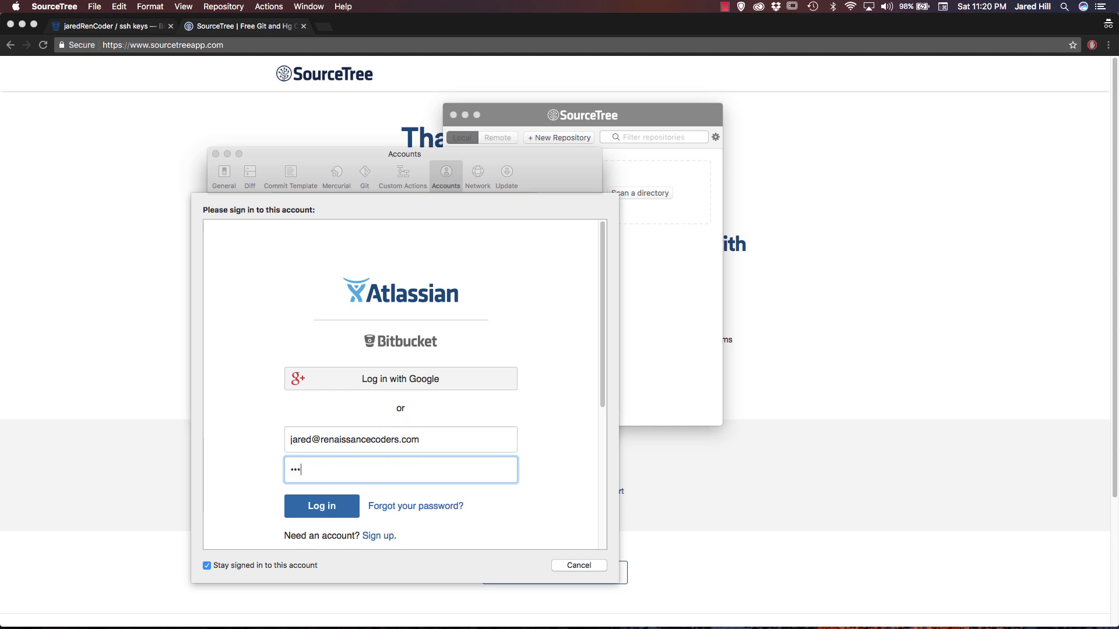
# Log in, grant SourceTree access, and save the account as the default.
pyautogui.click(325, 507)
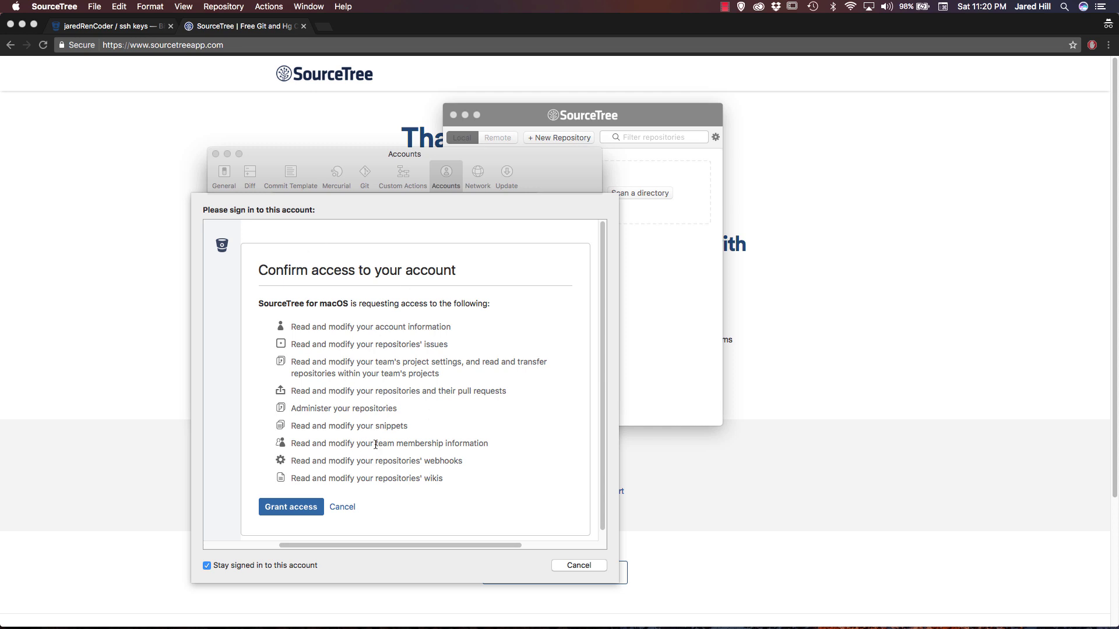
pyautogui.click(312, 510)
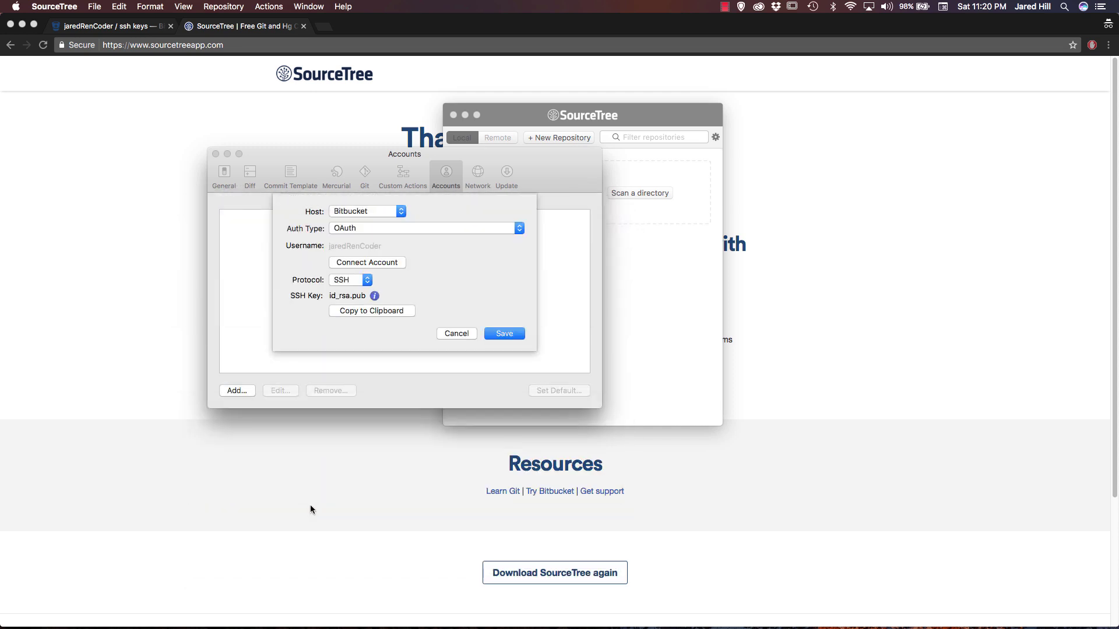
pyautogui.click(514, 339)
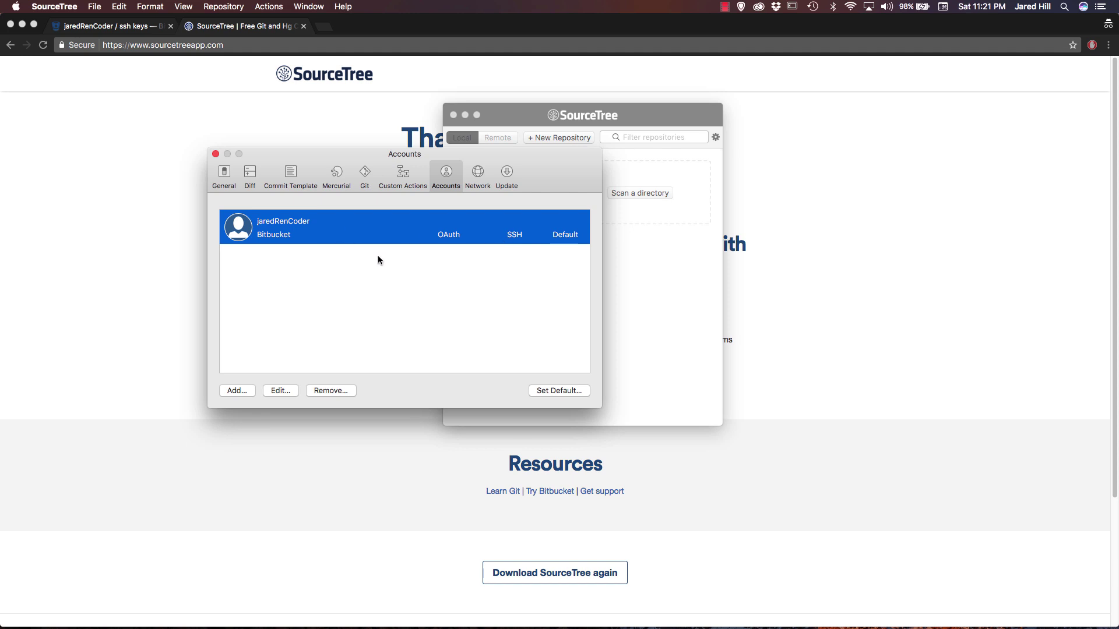
# Close Preferences and start cloning bitbucket-tutorial from the Remote repository list.
pyautogui.click(216, 154)
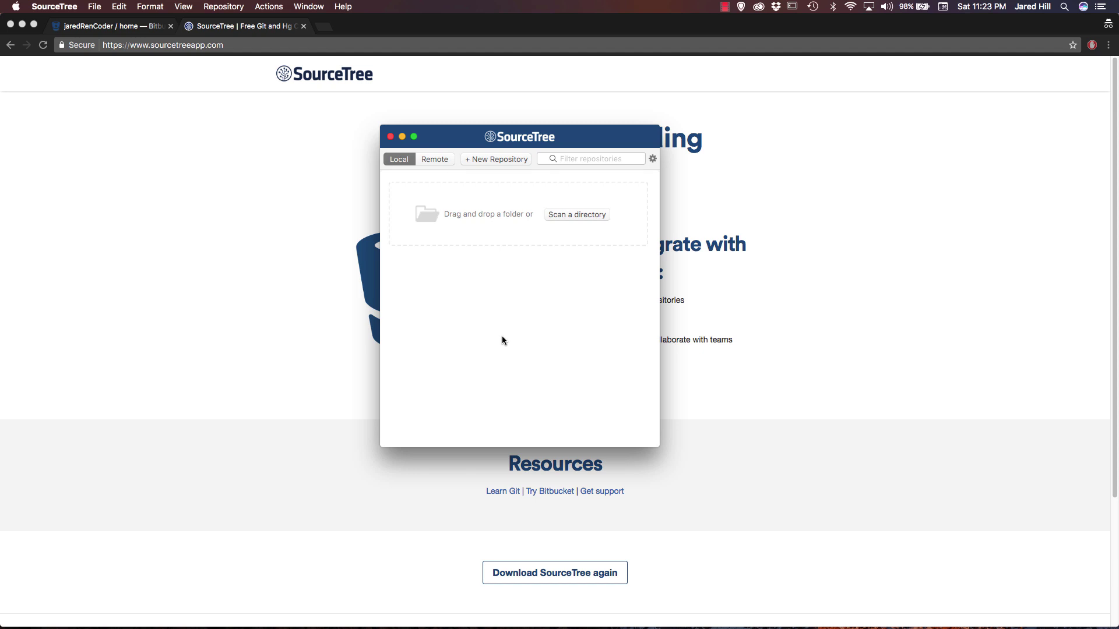
pyautogui.click(450, 162)
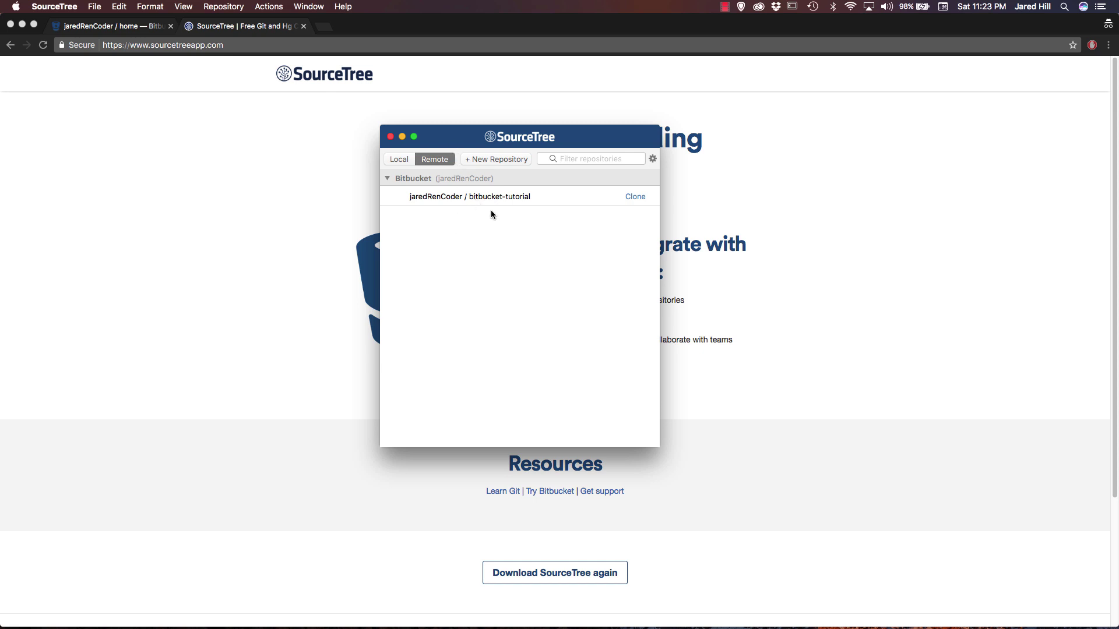
pyautogui.click(635, 197)
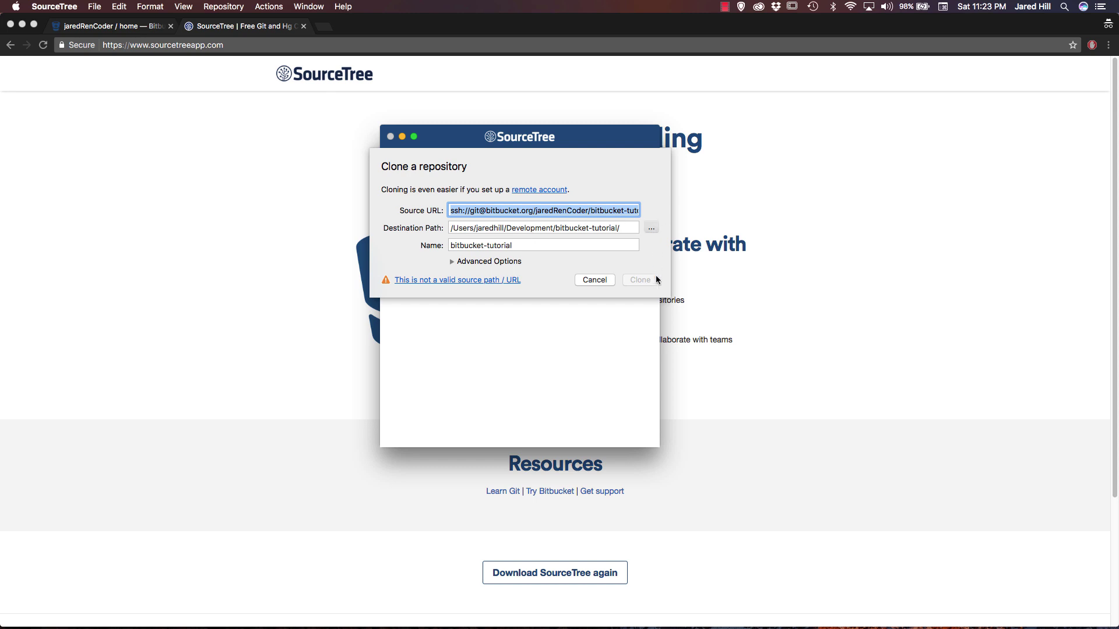
# Review the clone's destination folder, Advanced Options, and source URL.
pyautogui.click(652, 229)
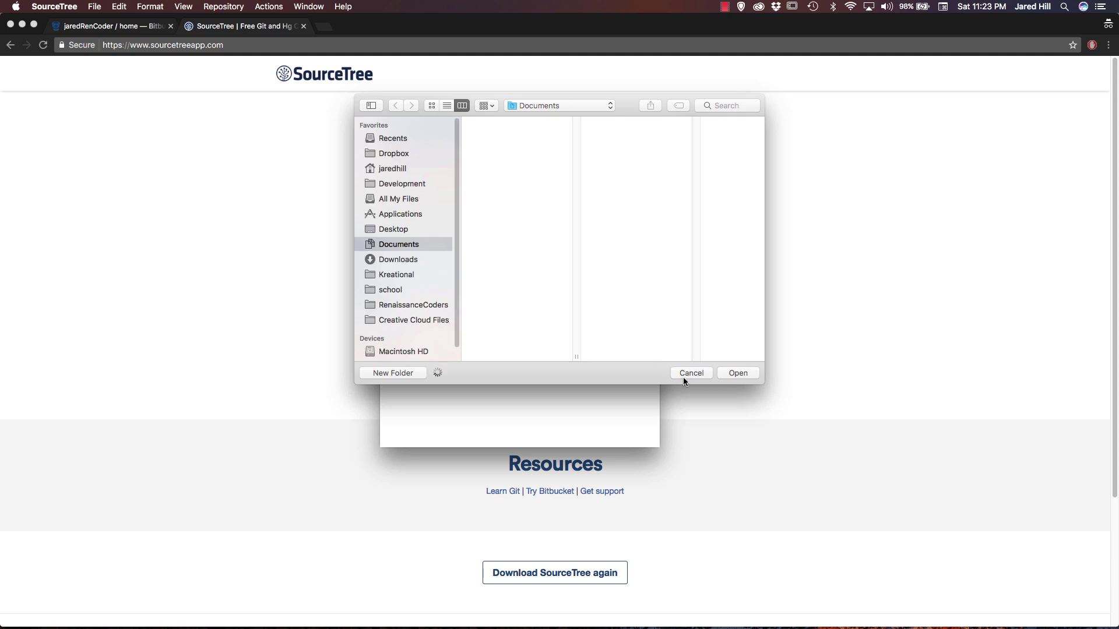
pyautogui.click(688, 374)
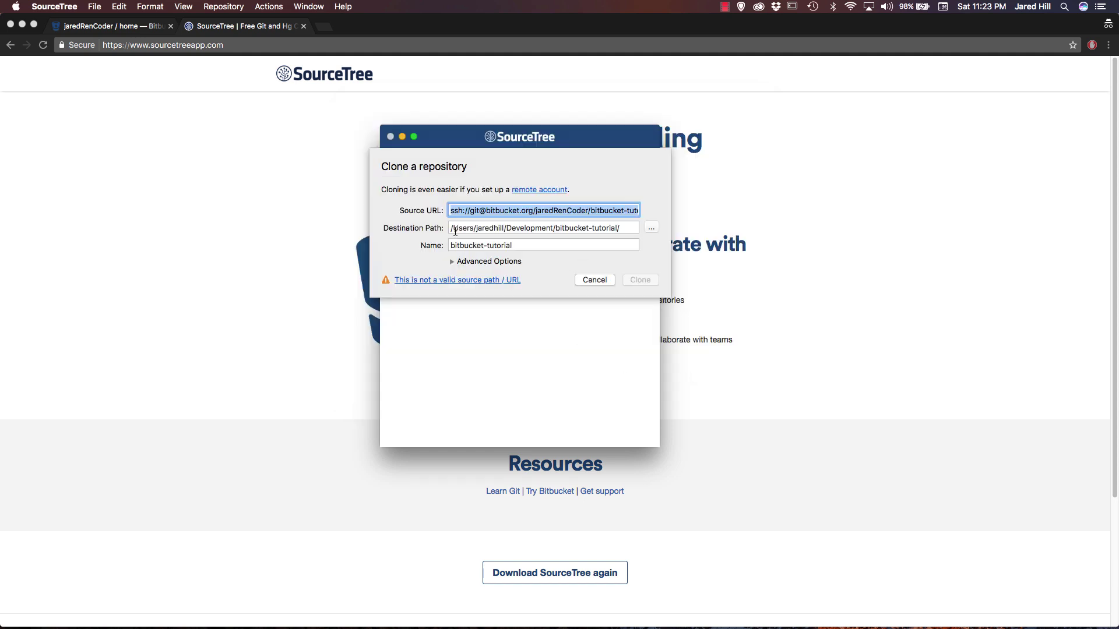
pyautogui.click(451, 261)
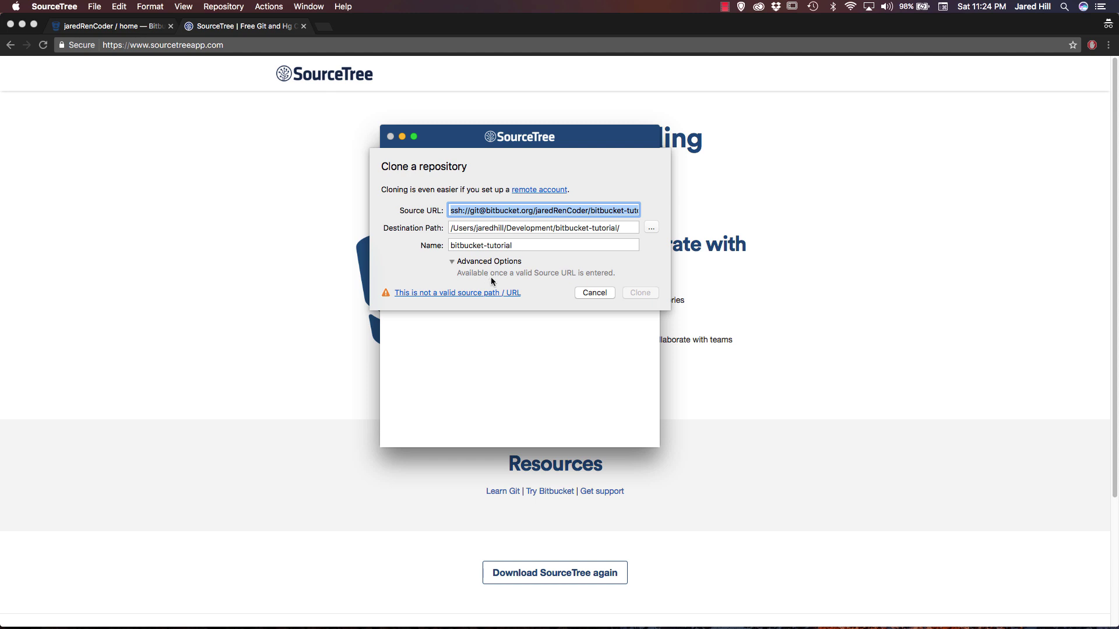
pyautogui.click(575, 208)
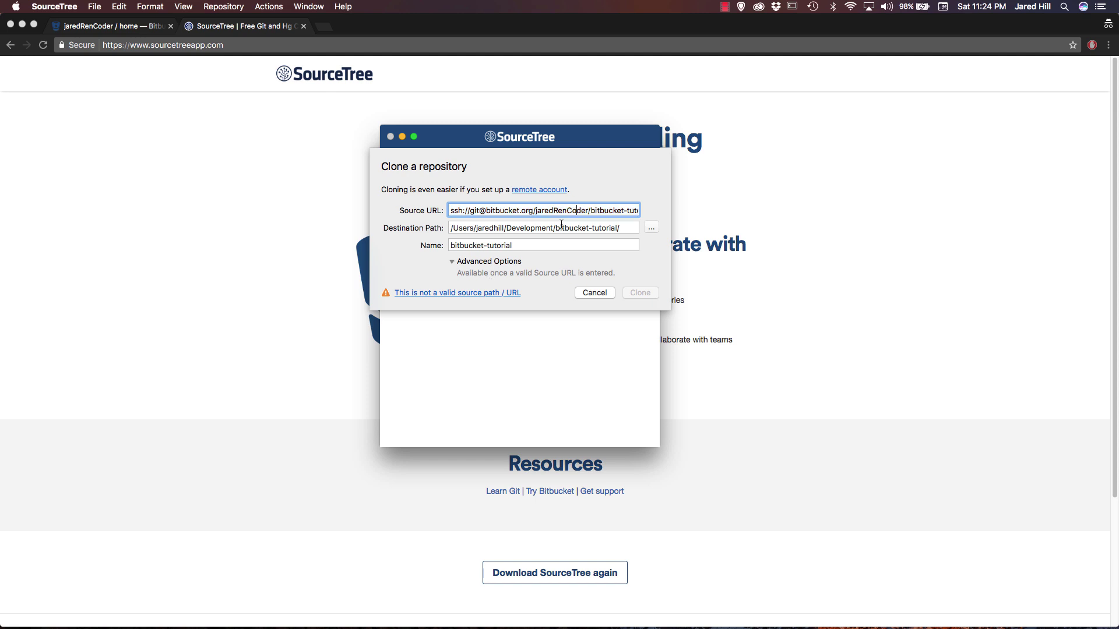
pyautogui.click(562, 226)
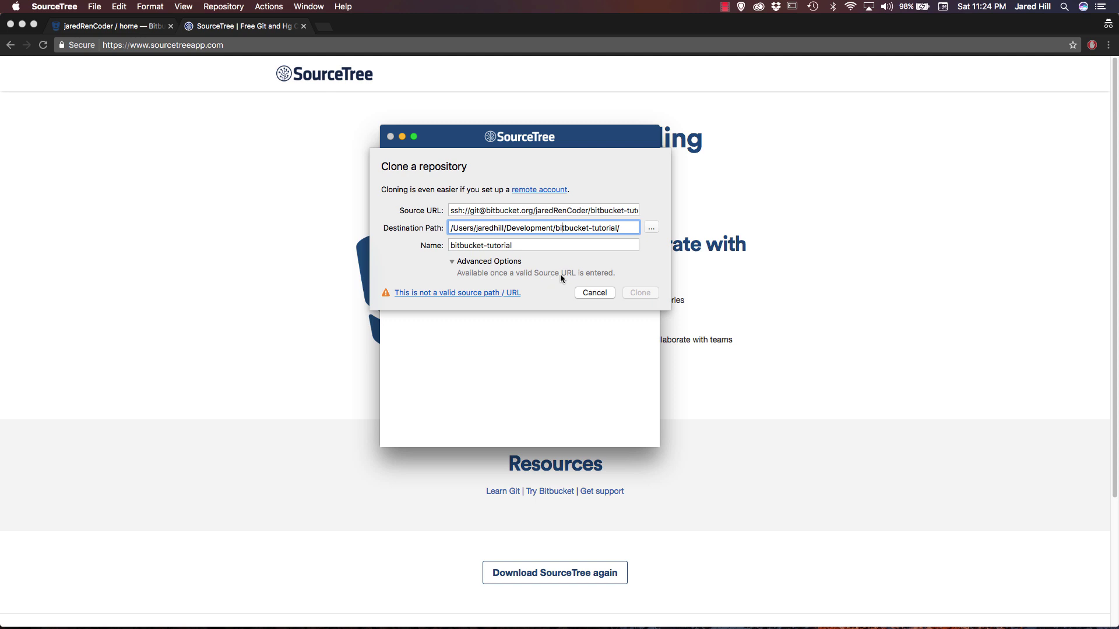
pyautogui.click(558, 211)
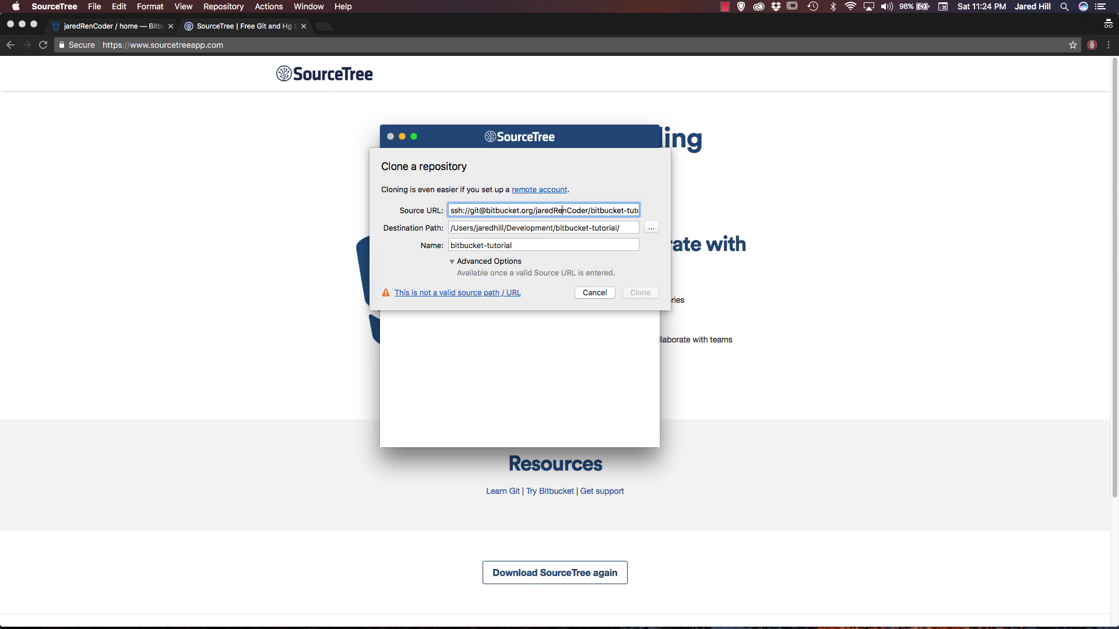
pyautogui.press('super+Right')
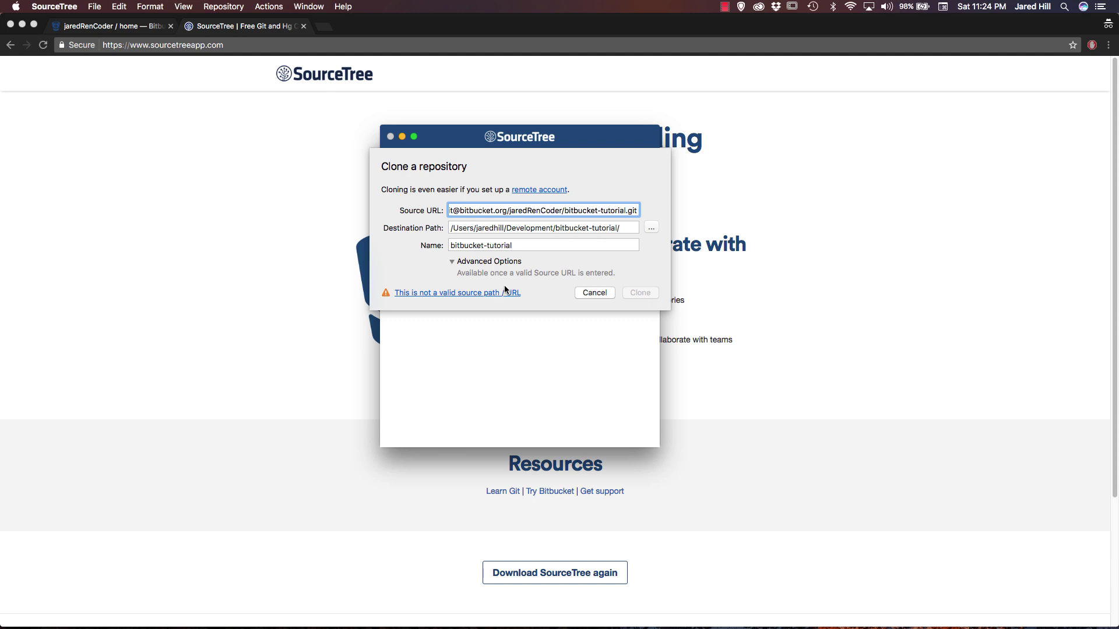
# Attempt the SSH clone, read the publickey permission-denied error, then close and cancel.
pyautogui.click(522, 293)
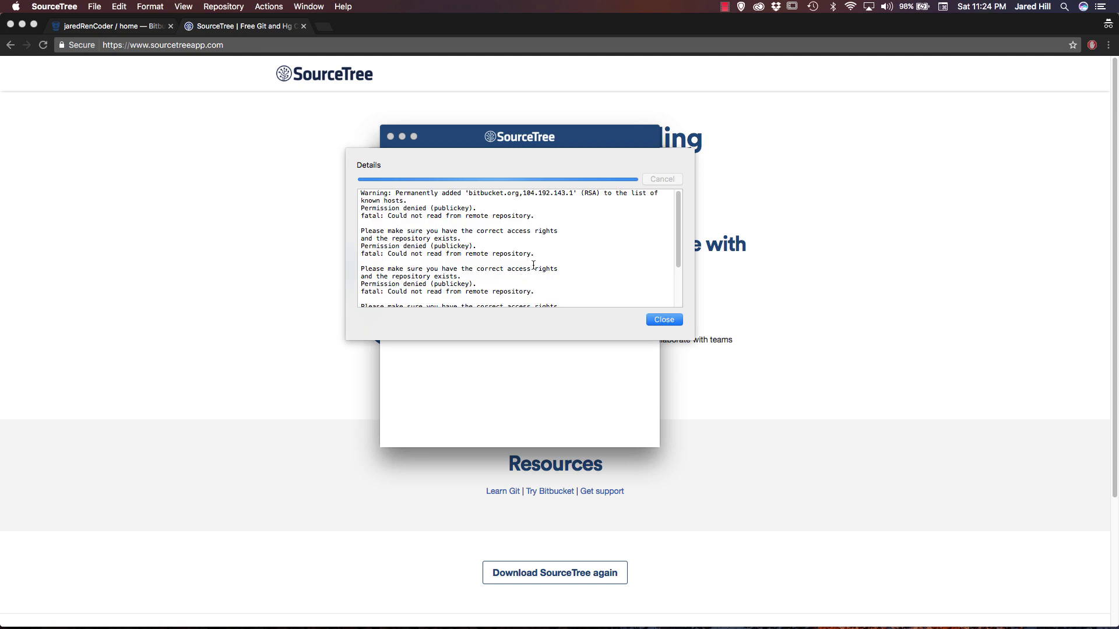
pyautogui.scroll(-3, 533, 265)
pyautogui.scroll(-2, 533, 265)
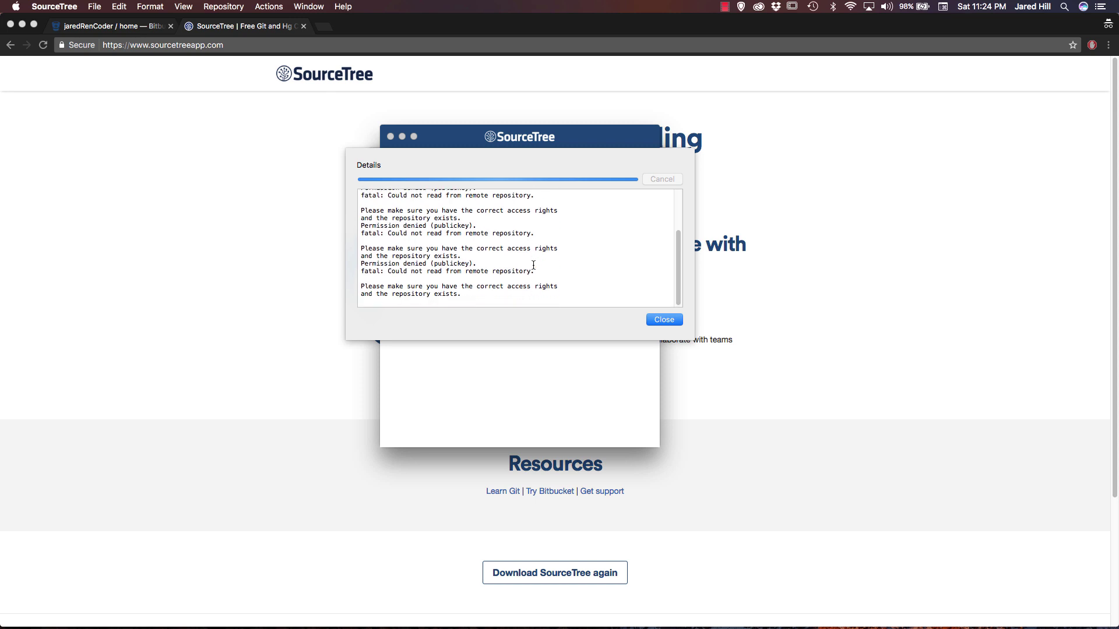
pyautogui.click(664, 320)
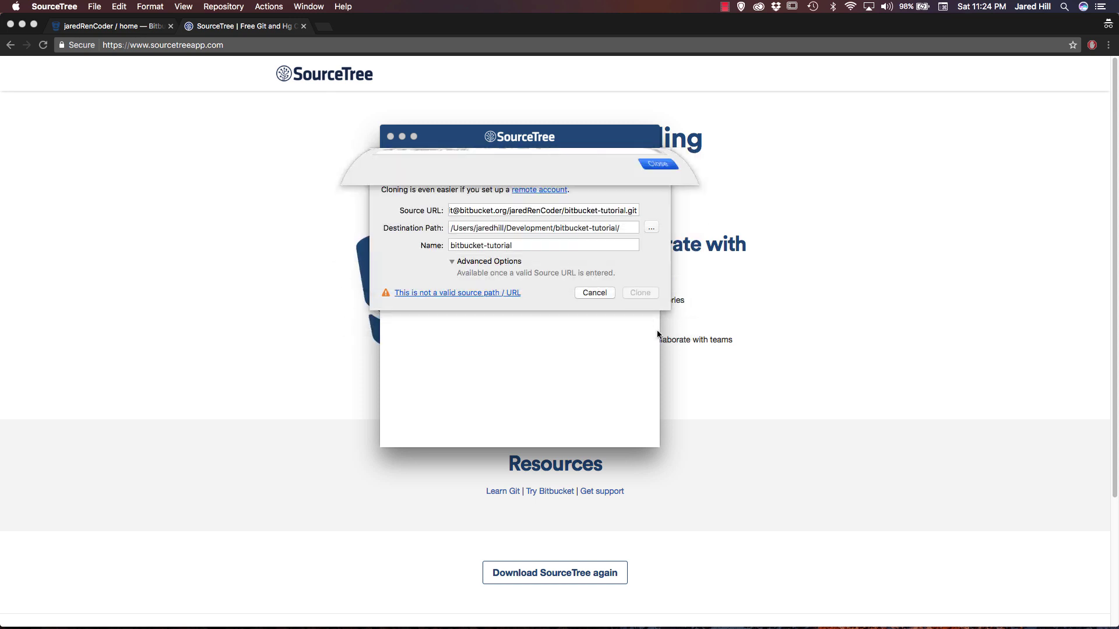
pyautogui.click(593, 295)
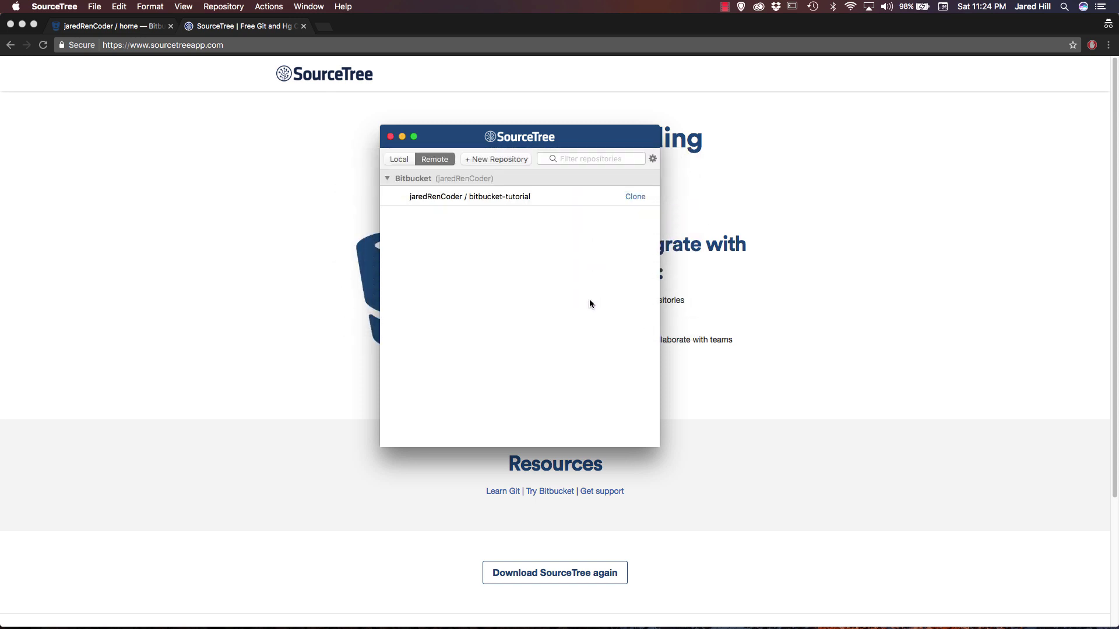
# Switch the Bitbucket account protocol from SSH to HTTPS, save, and return to the repository browser.
pyautogui.click(55, 6)
pyautogui.click(58, 48)
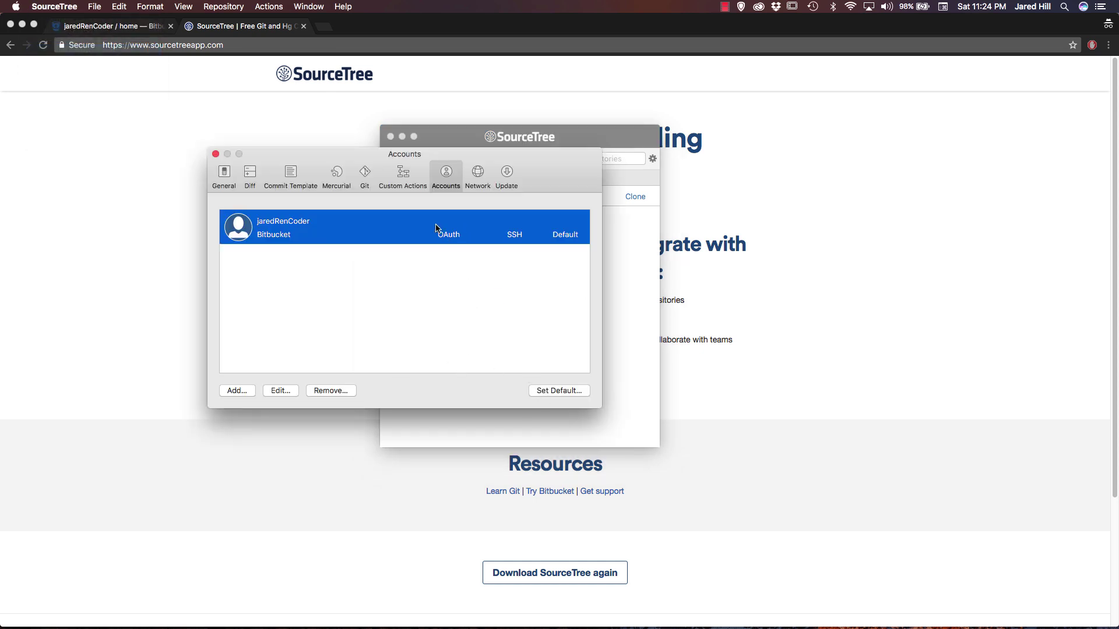
pyautogui.click(284, 392)
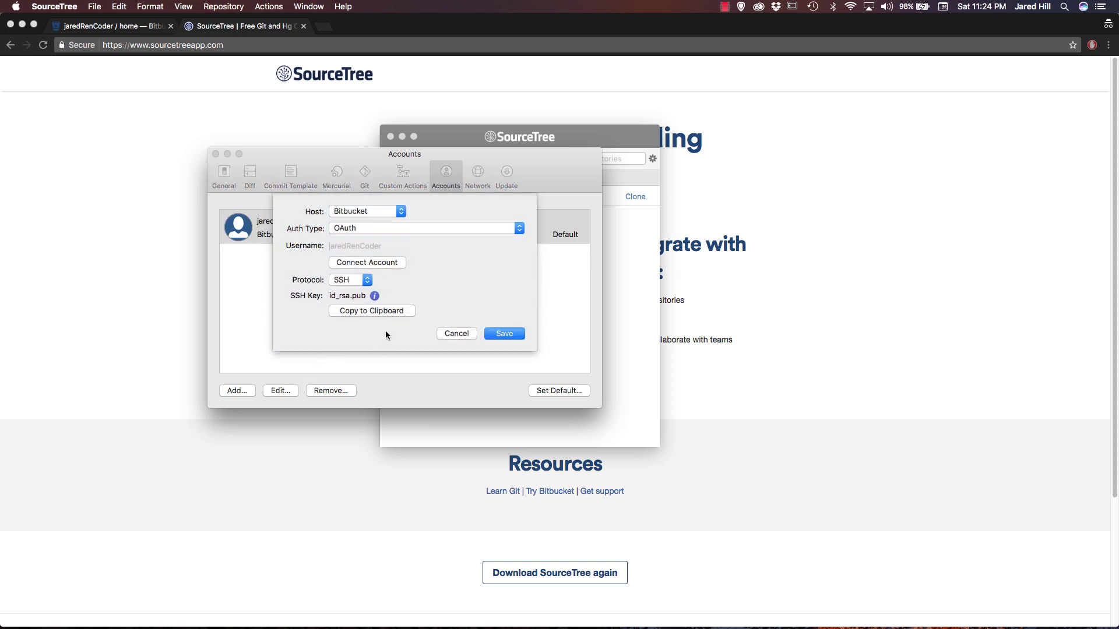
pyautogui.click(362, 279)
pyautogui.click(361, 274)
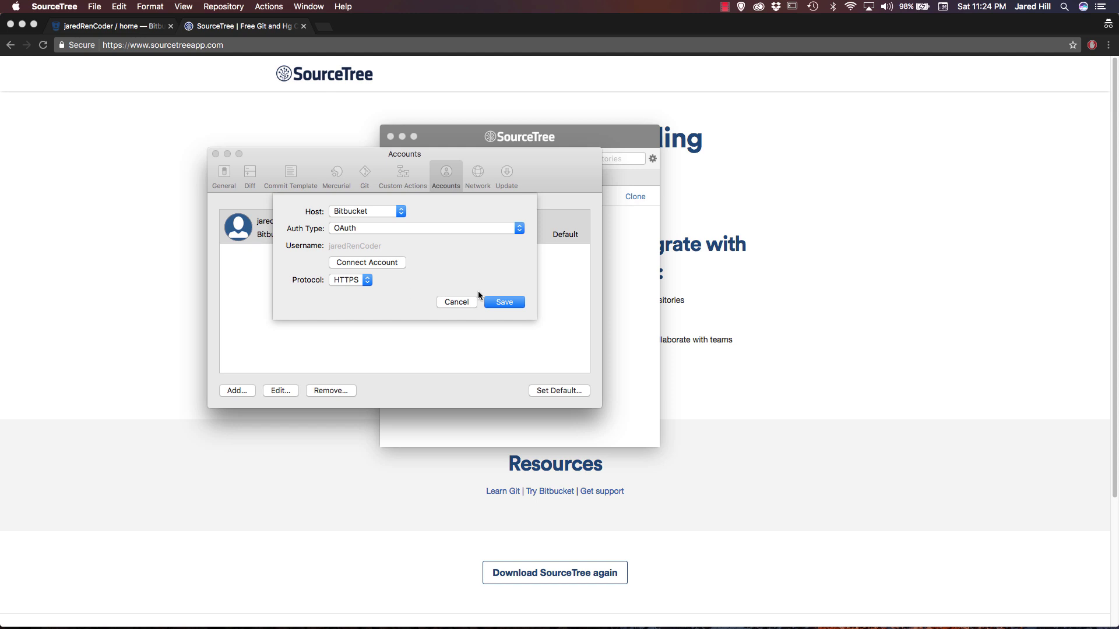
pyautogui.press('Return')
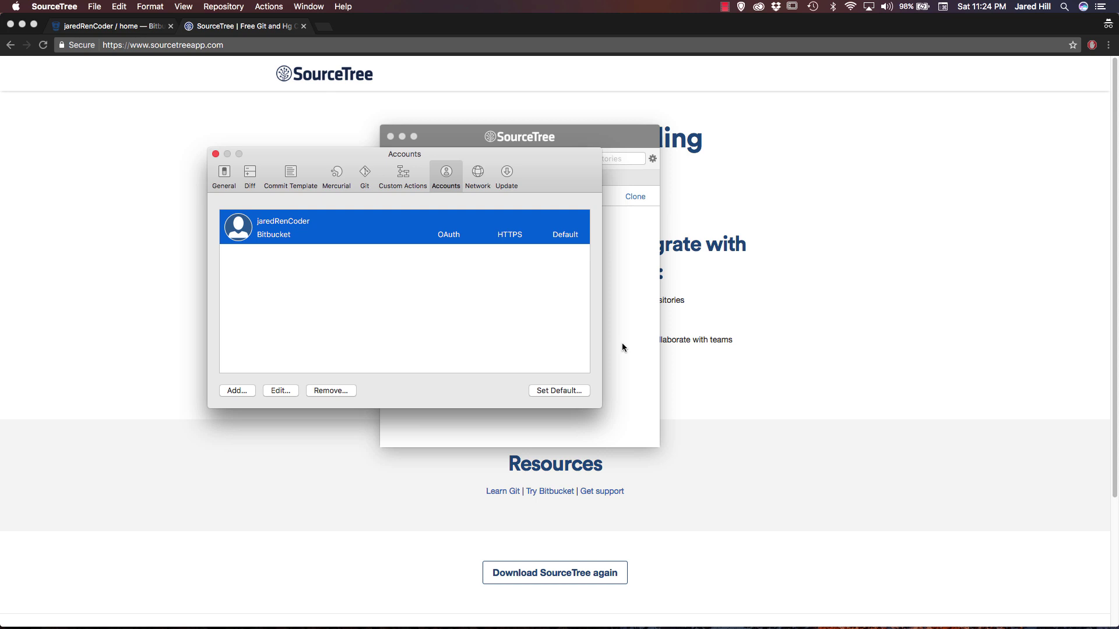
pyautogui.click(625, 294)
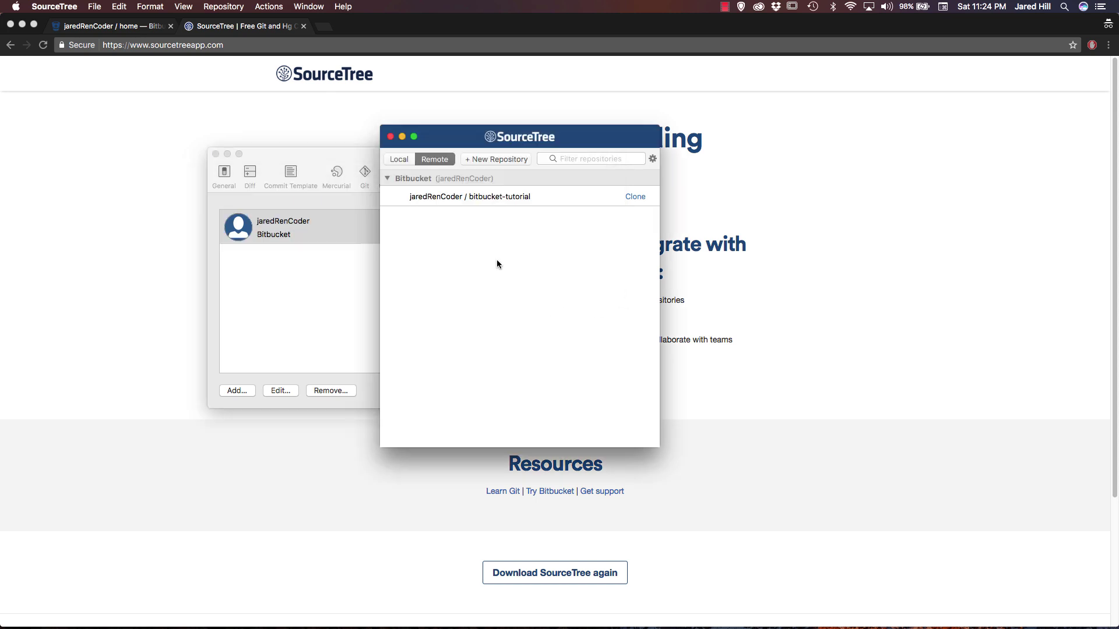
# Clone bitbucket-tutorial from the remote list into Development, allowing keychain access to both Bitbucket credentials.
pyautogui.click(399, 159)
pyautogui.click(435, 159)
pyautogui.click(626, 199)
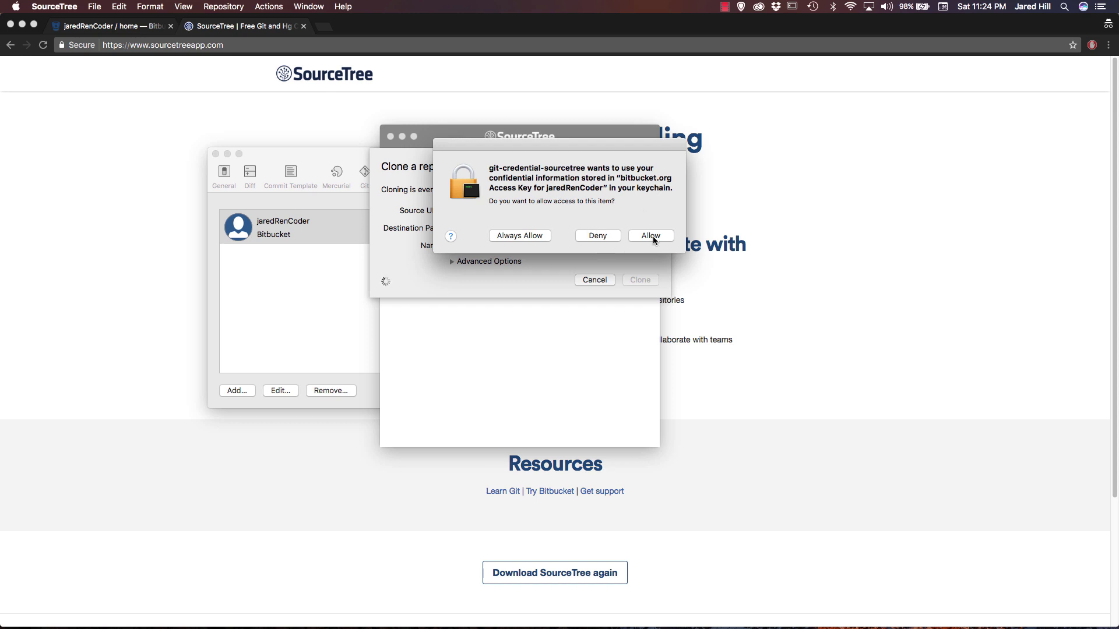
pyautogui.click(528, 235)
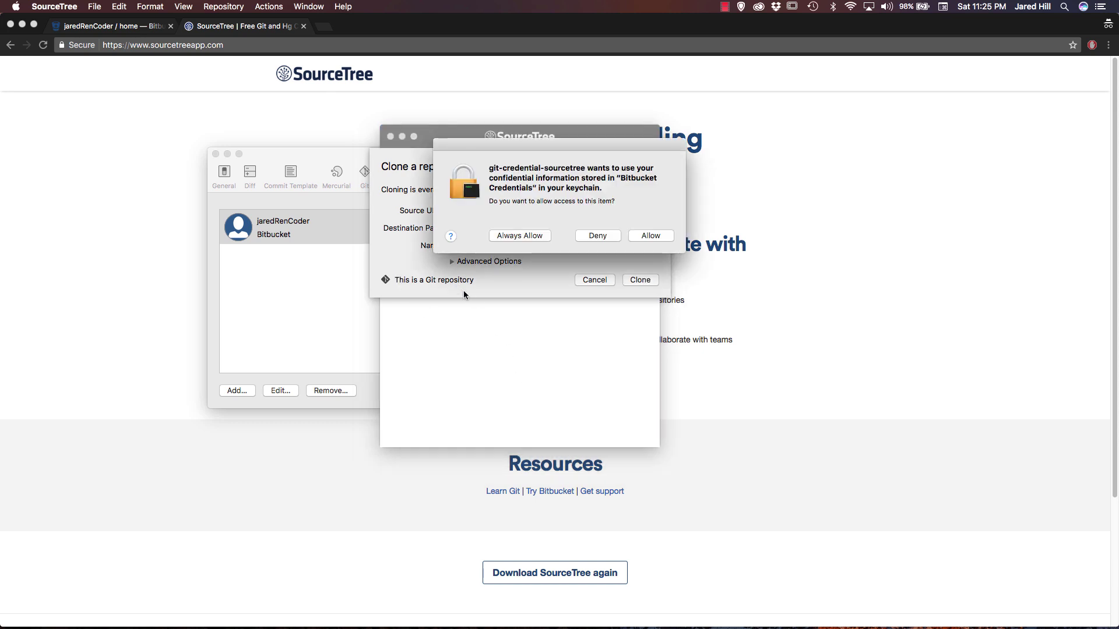
pyautogui.click(533, 236)
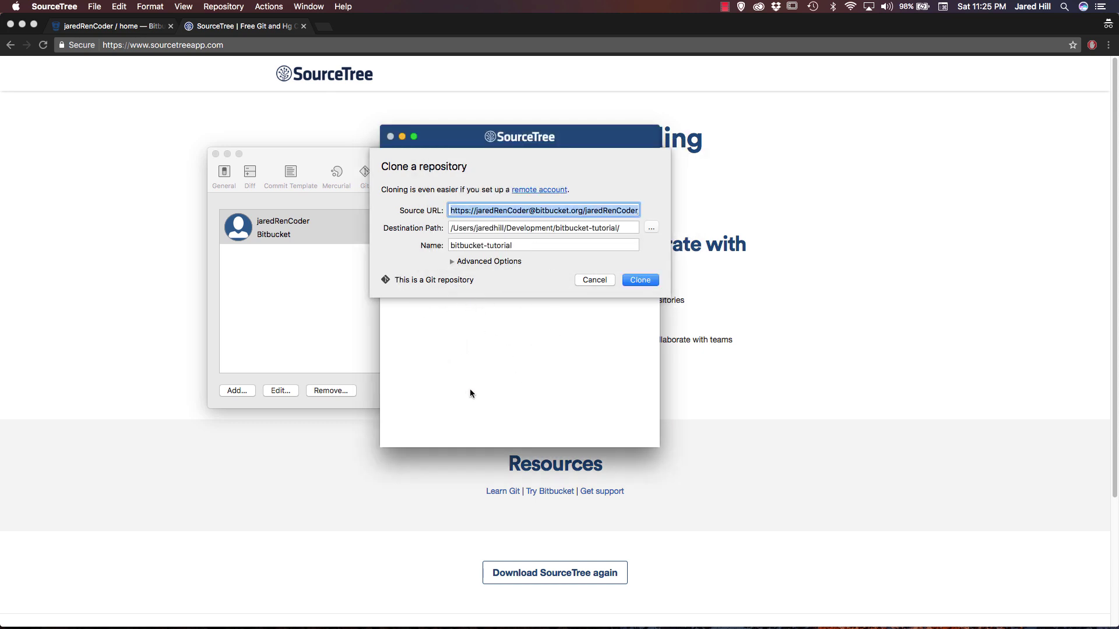
pyautogui.click(635, 282)
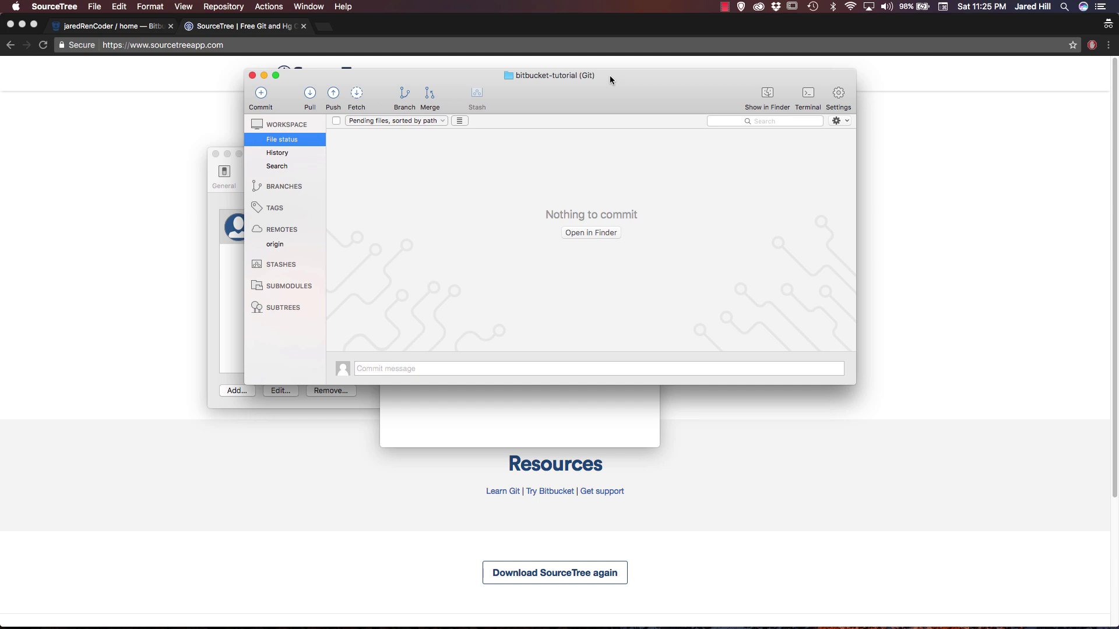
# Close Preferences and place the bitbucket-tutorial window left of the repository browser, then focus it.
pyautogui.click(210, 246)
pyautogui.click(215, 154)
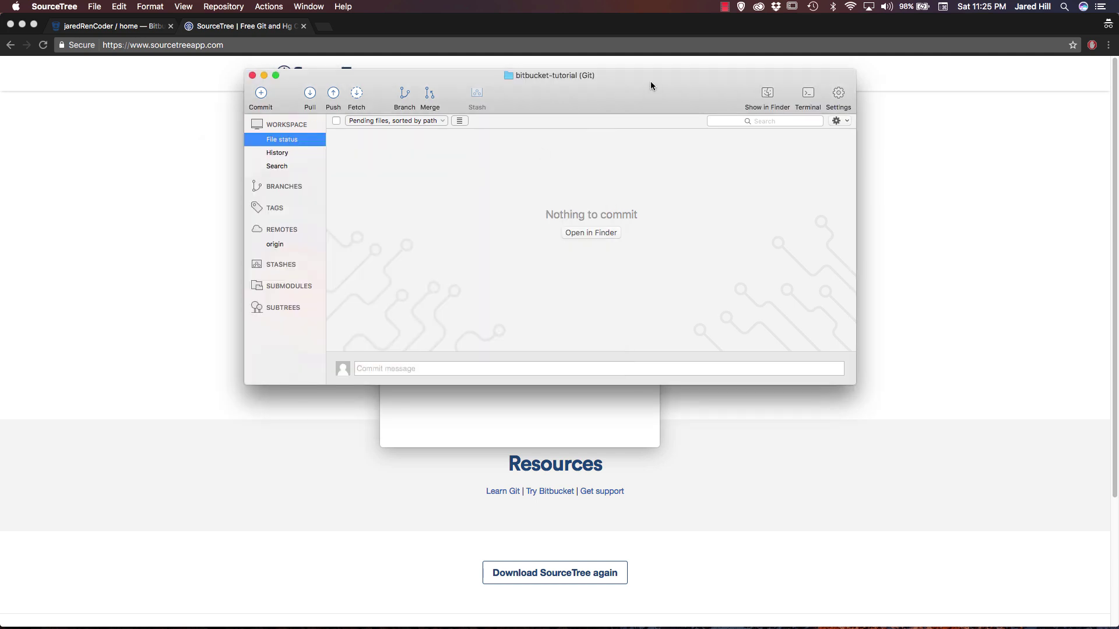
pyautogui.moveTo(650, 87); pyautogui.dragTo(495, 169)
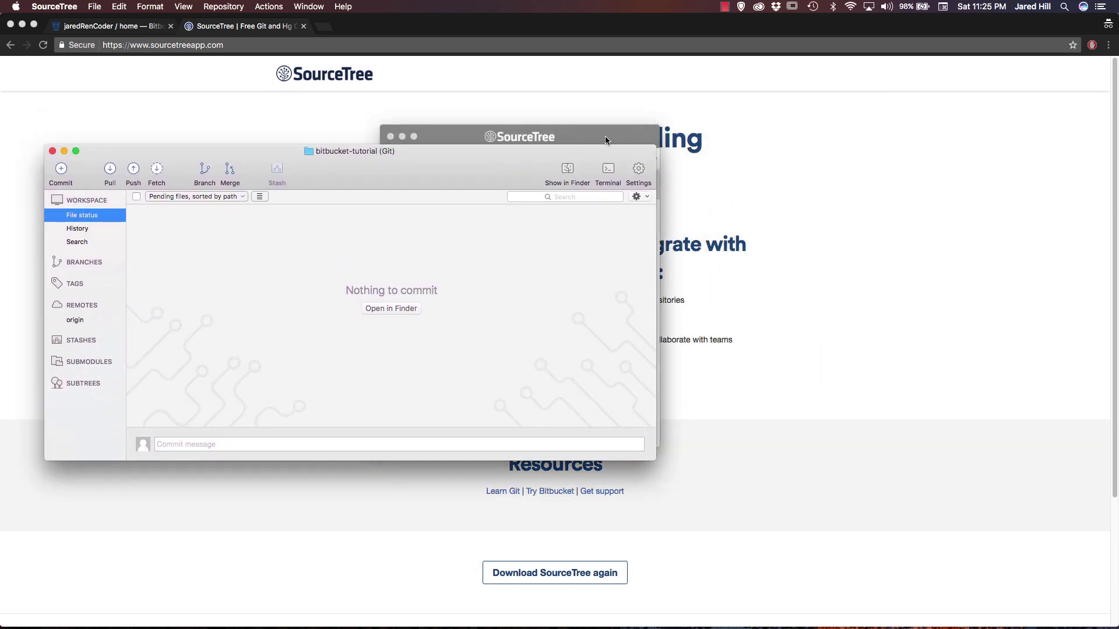
pyautogui.moveTo(605, 135); pyautogui.dragTo(874, 155)
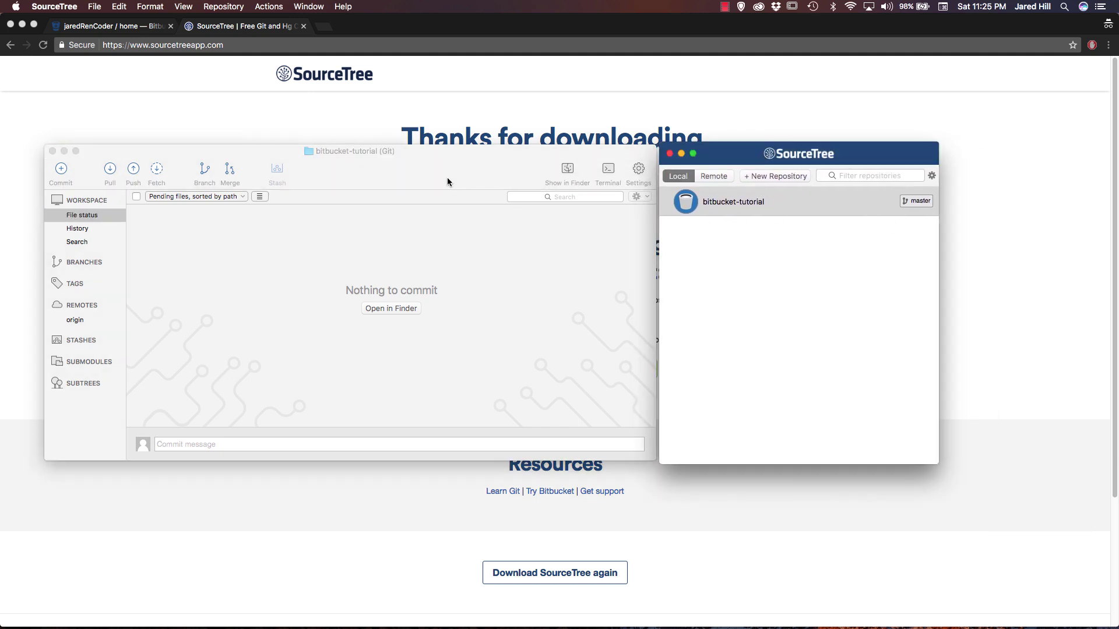
pyautogui.click(448, 174)
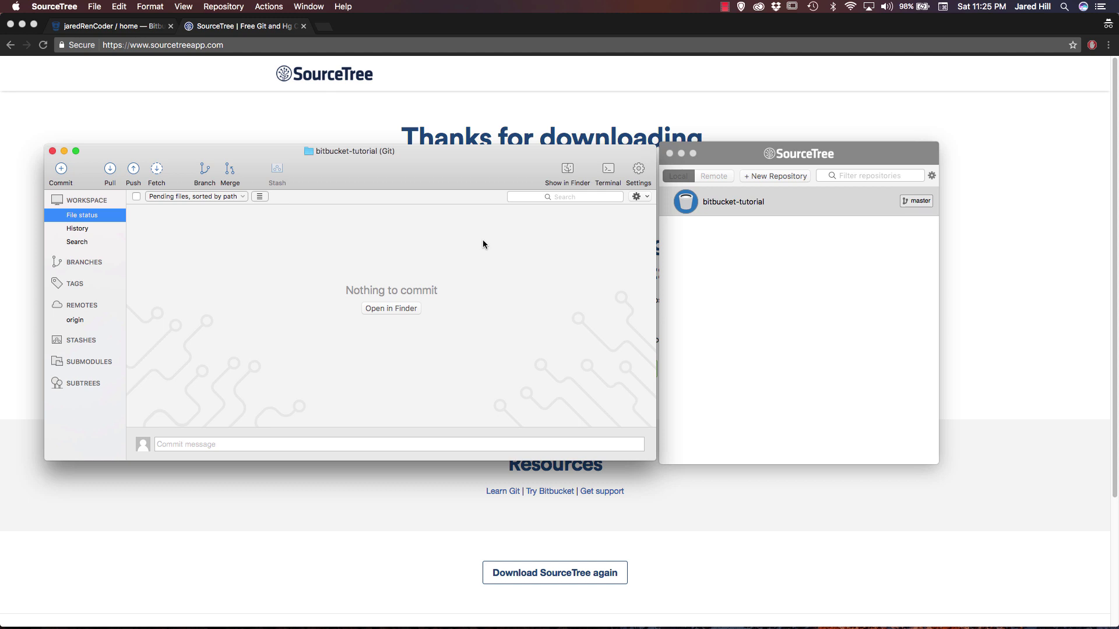
# Launch Sublime Text and write 'This is a test of the sourcetree desktop application!' in a new file.
pyautogui.press('super+space')
pyautogui.write('sublime')
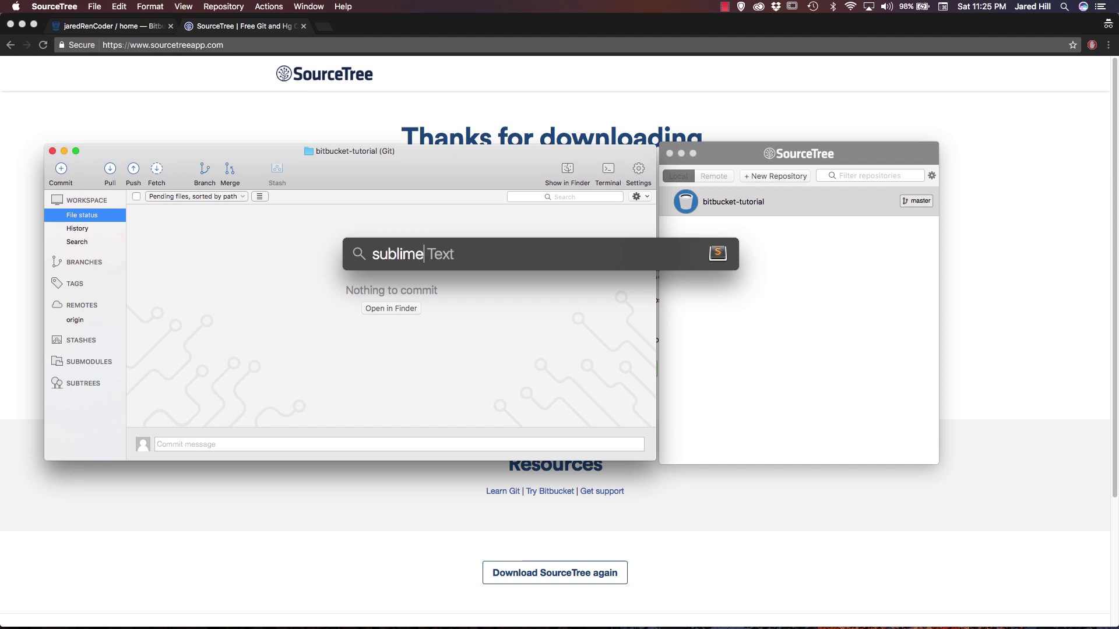
pyautogui.press('Return')
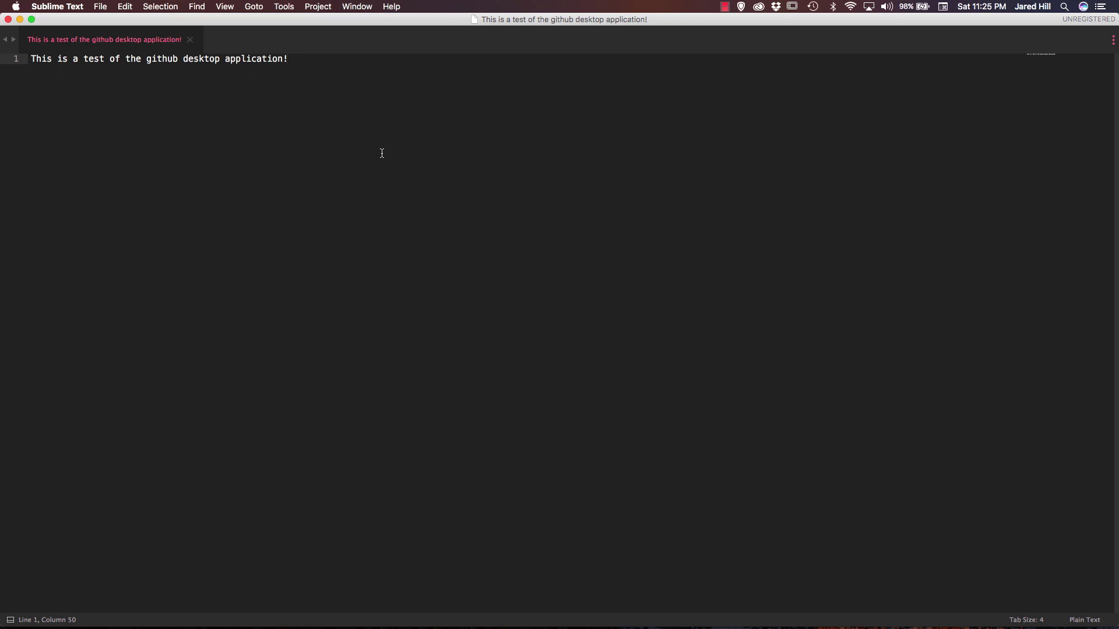
pyautogui.press('super+n')
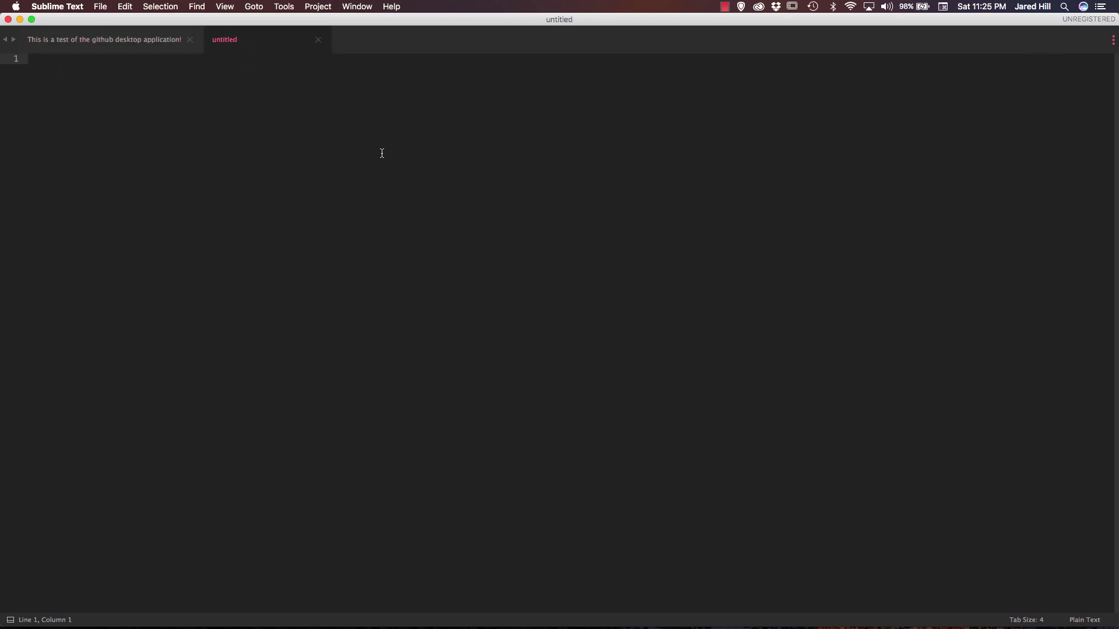
pyautogui.write('This is a test')
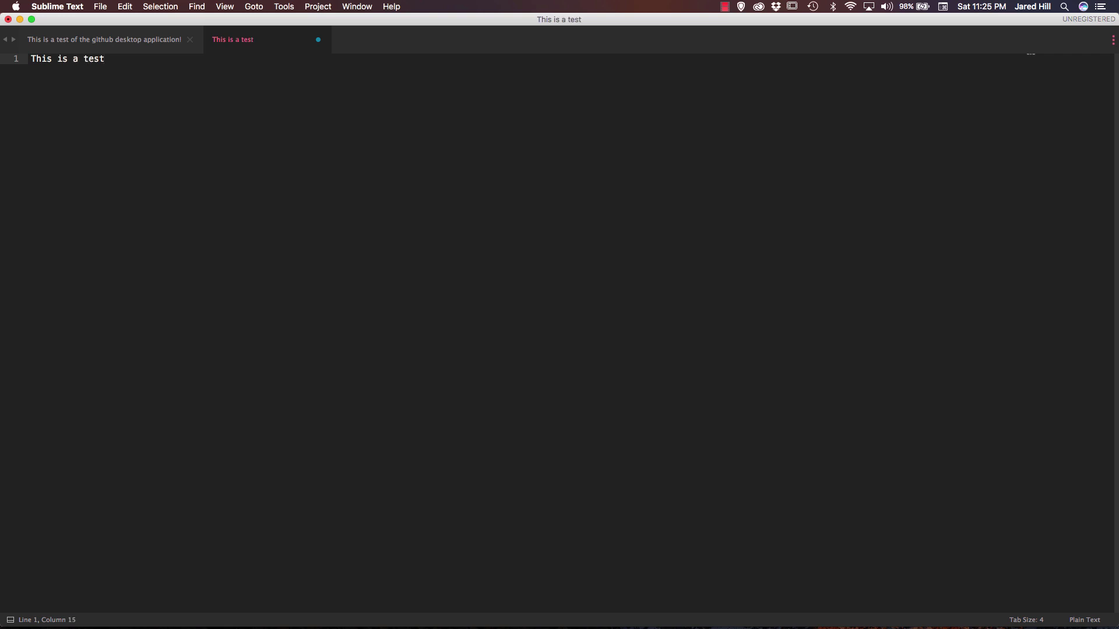
pyautogui.write(' of the sourcetree des')
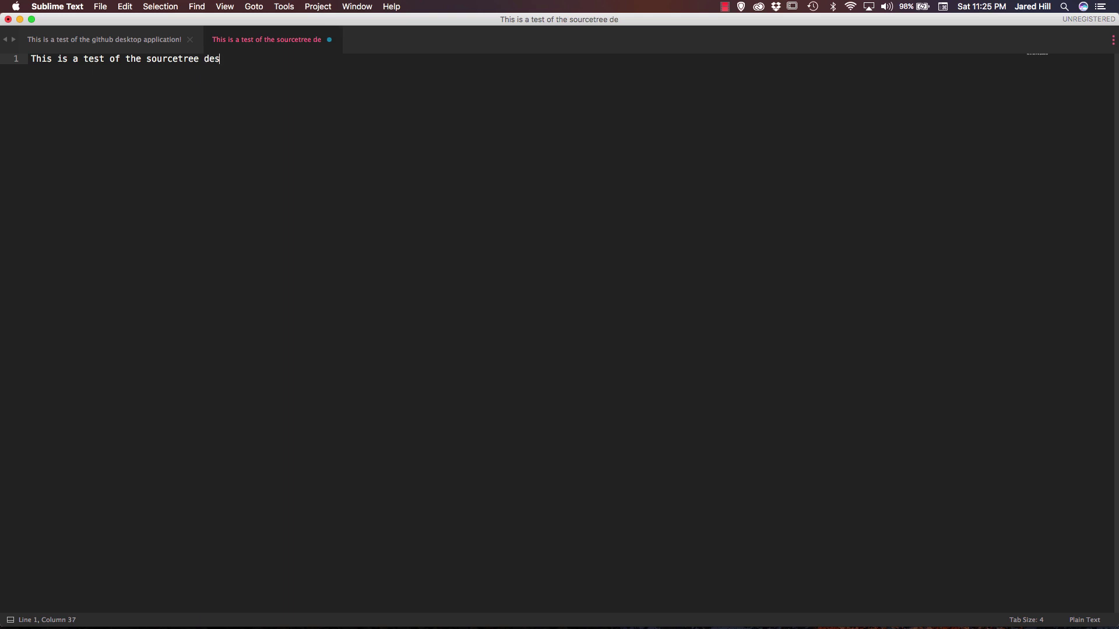
pyautogui.write('ktop ')
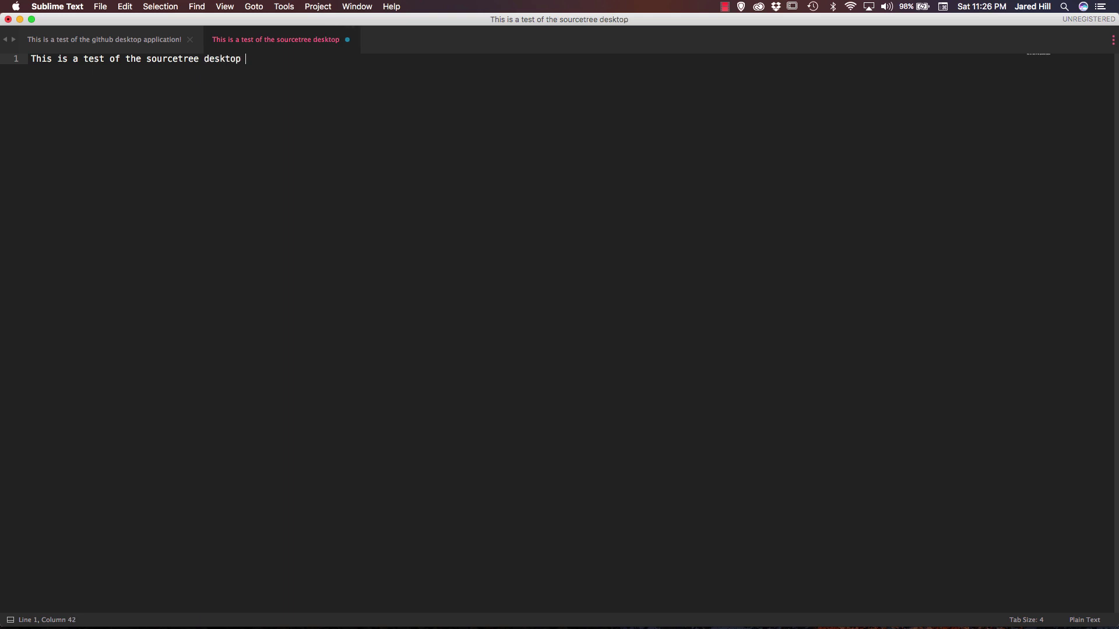
pyautogui.write('application!')
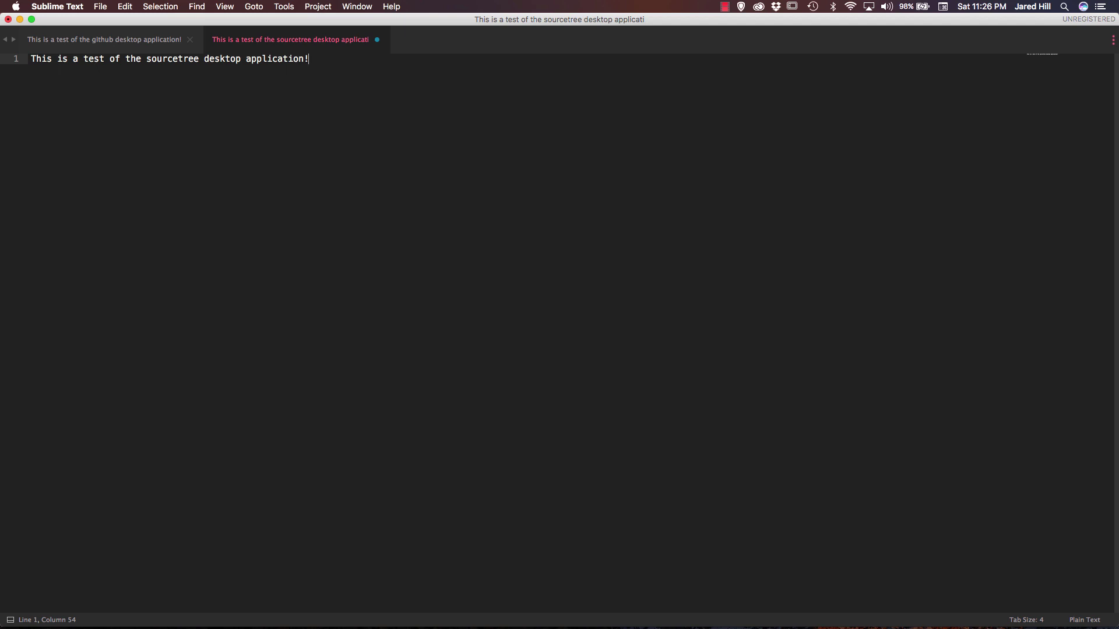
# Save the file into Development > bitbucket-tutorial and switch back to SourceTree.
pyautogui.press('super+s')
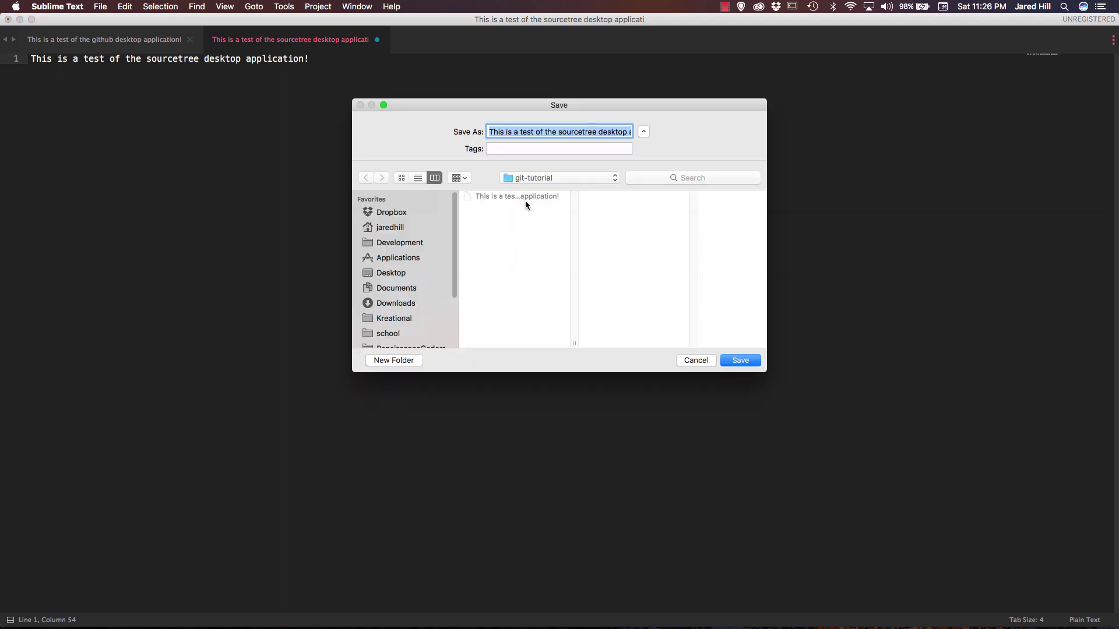
pyautogui.click(536, 178)
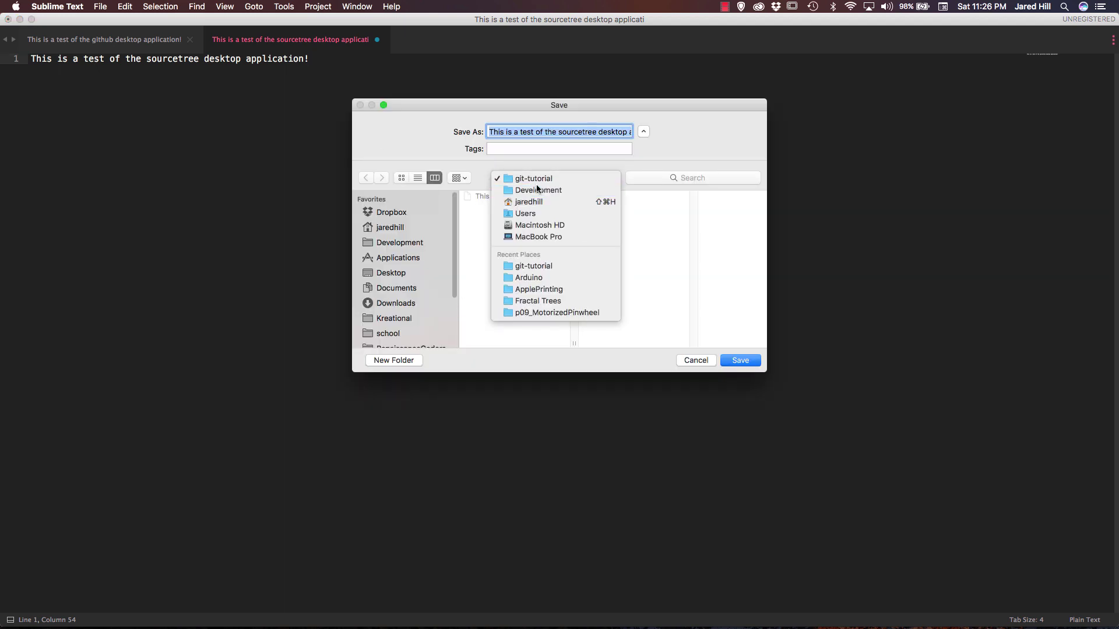
pyautogui.click(535, 190)
pyautogui.scroll(-5, 527, 259)
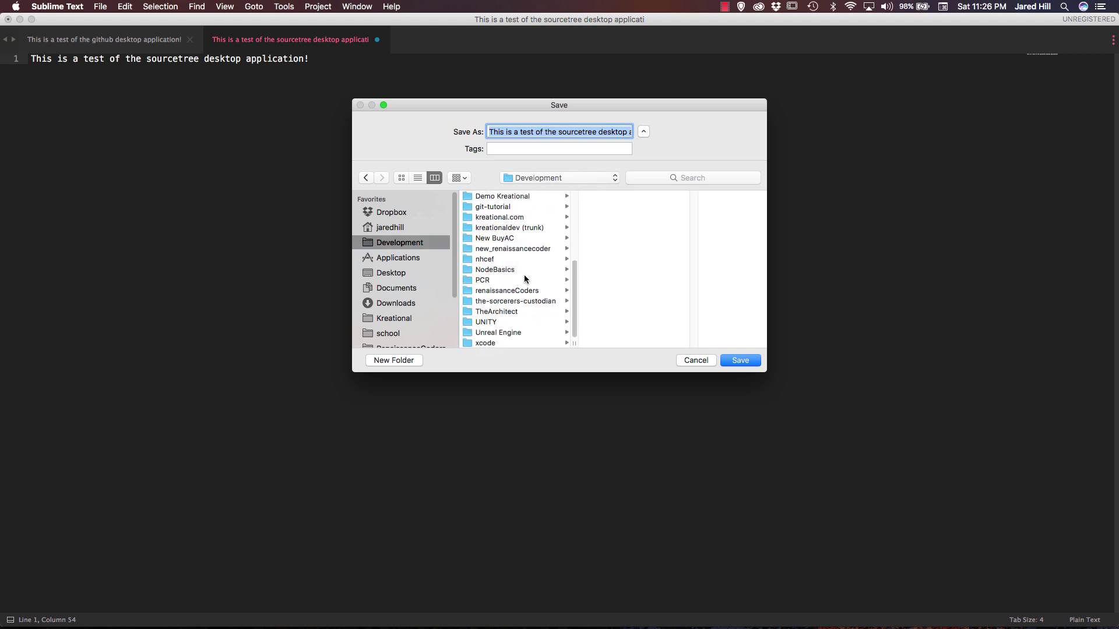
pyautogui.scroll(3, 519, 274)
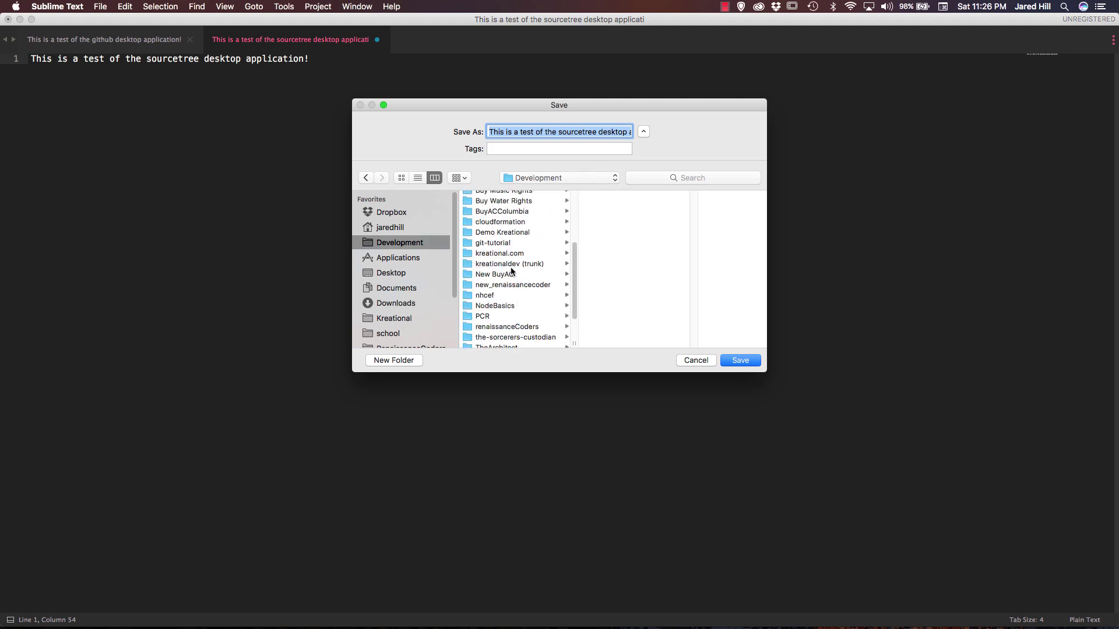
pyautogui.scroll(5, 511, 271)
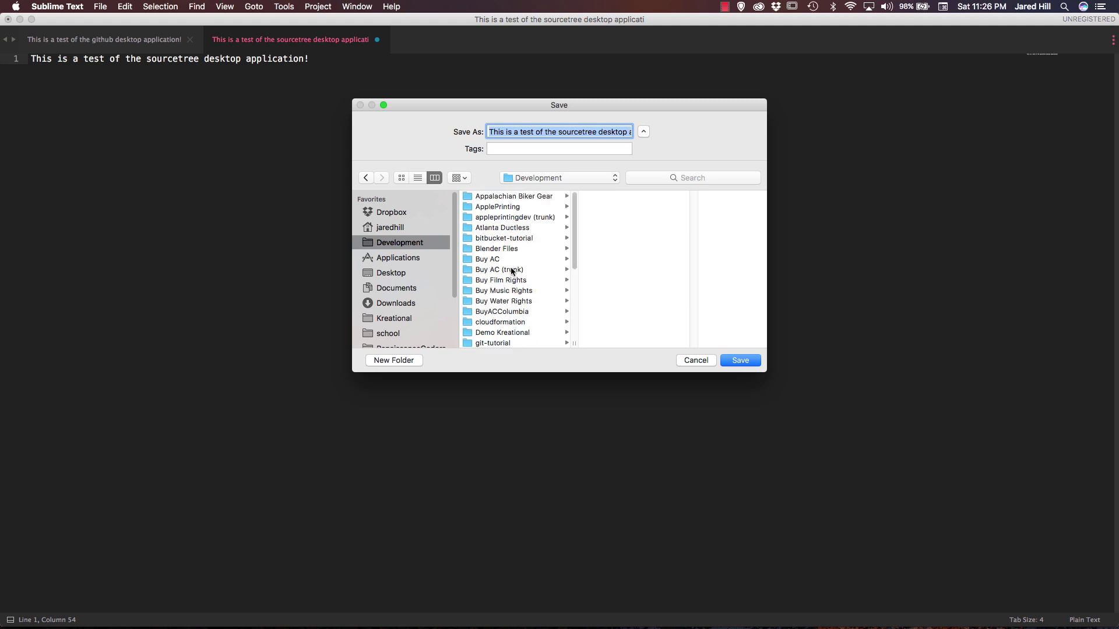
pyautogui.click(511, 239)
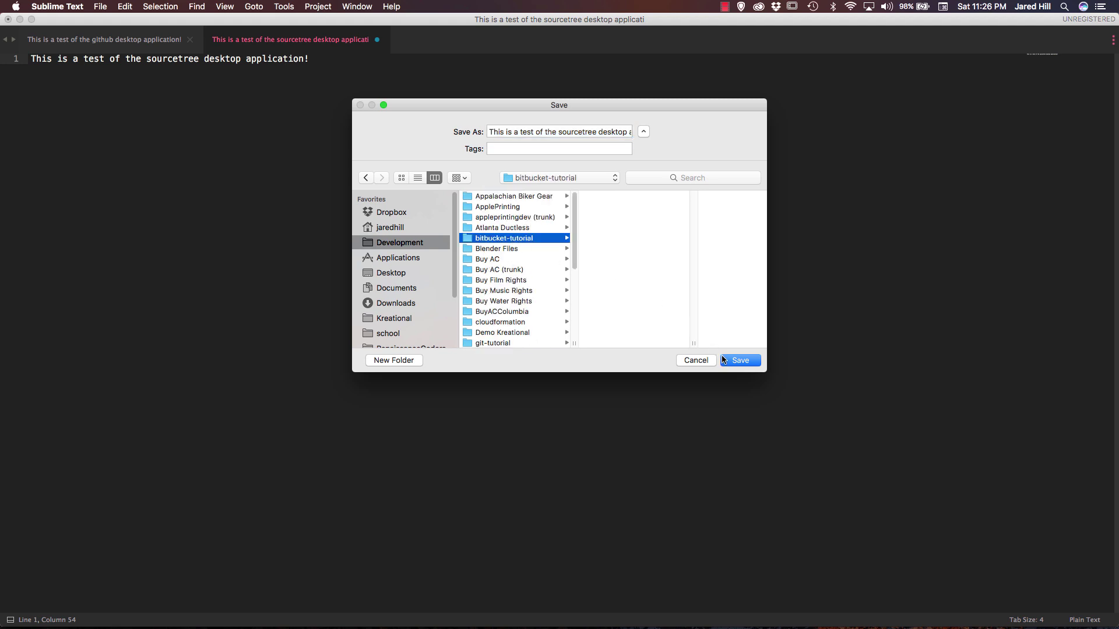
pyautogui.click(733, 360)
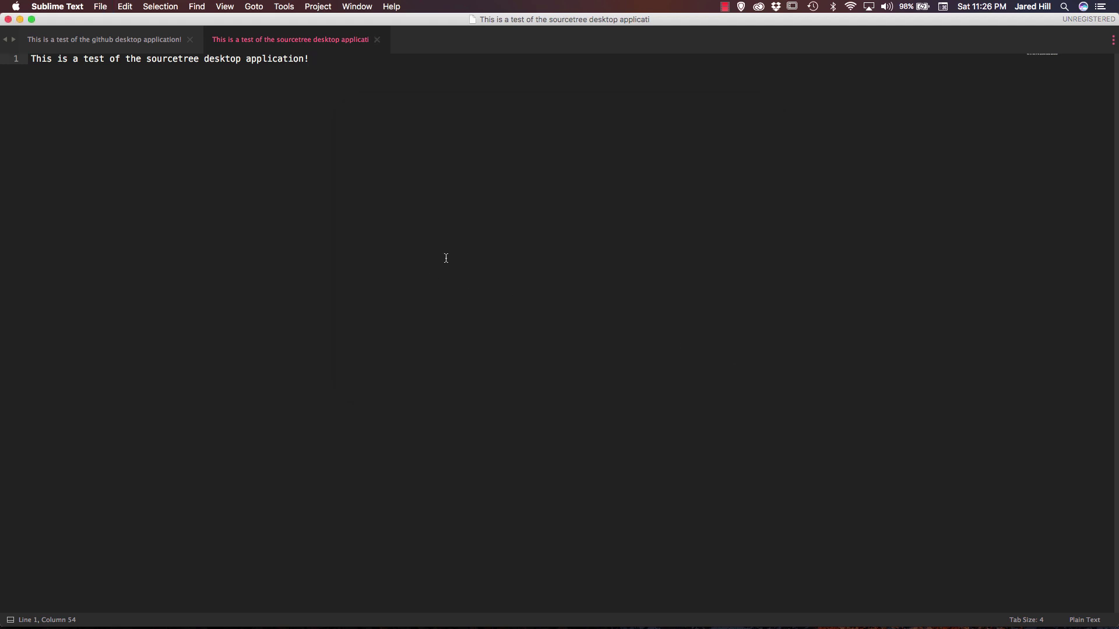
pyautogui.press('super+Tab')
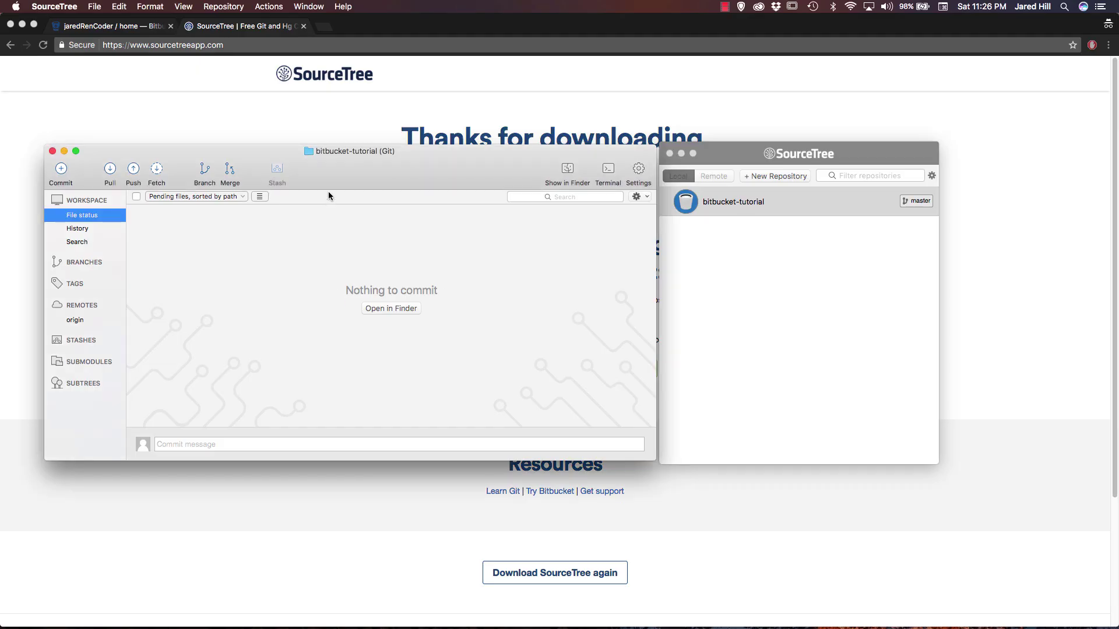
# Widen the file contents pane and open the commit panel for the new pending file.
pyautogui.moveTo(341, 172)
pyautogui.mouseDown()
pyautogui.moveTo(358, 165)
pyautogui.moveTo(351, 172)
pyautogui.mouseUp()
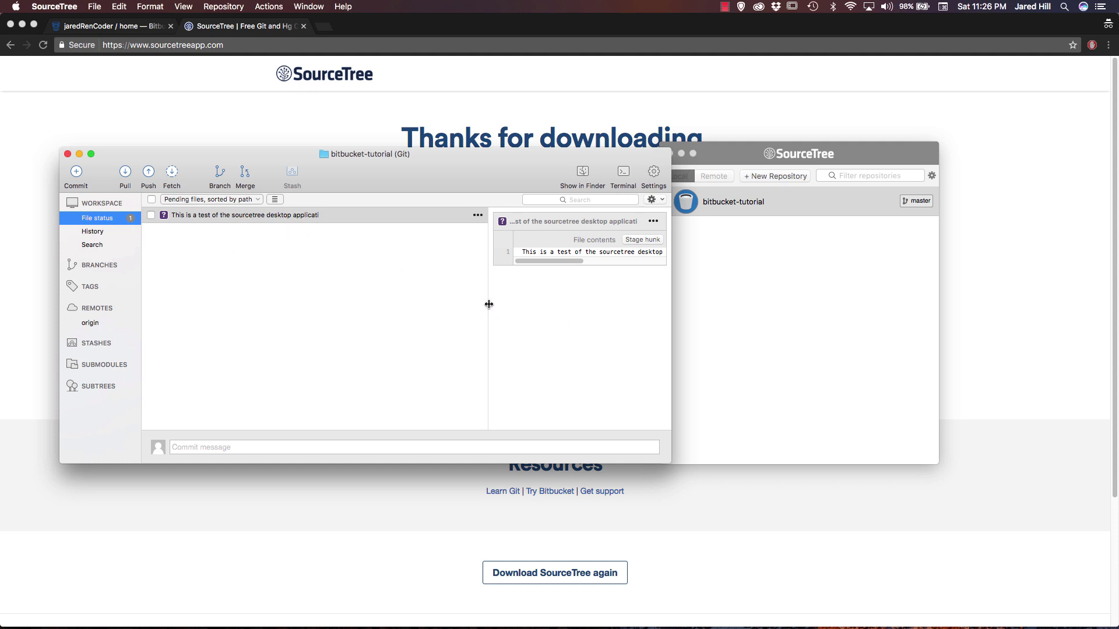
pyautogui.moveTo(487, 304); pyautogui.dragTo(465, 332)
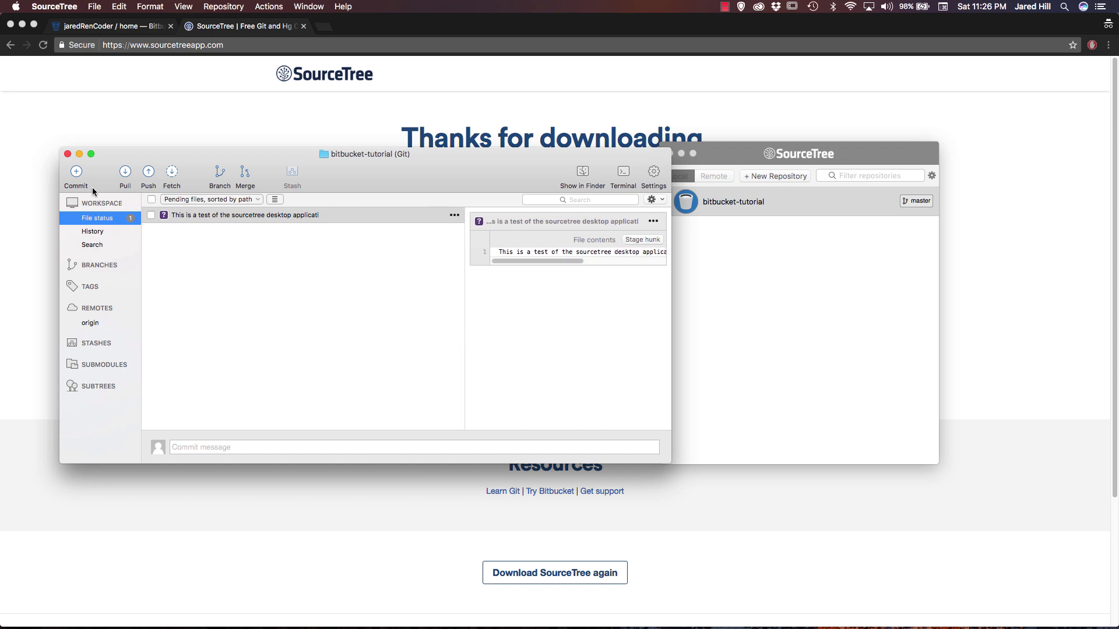
pyautogui.click(76, 173)
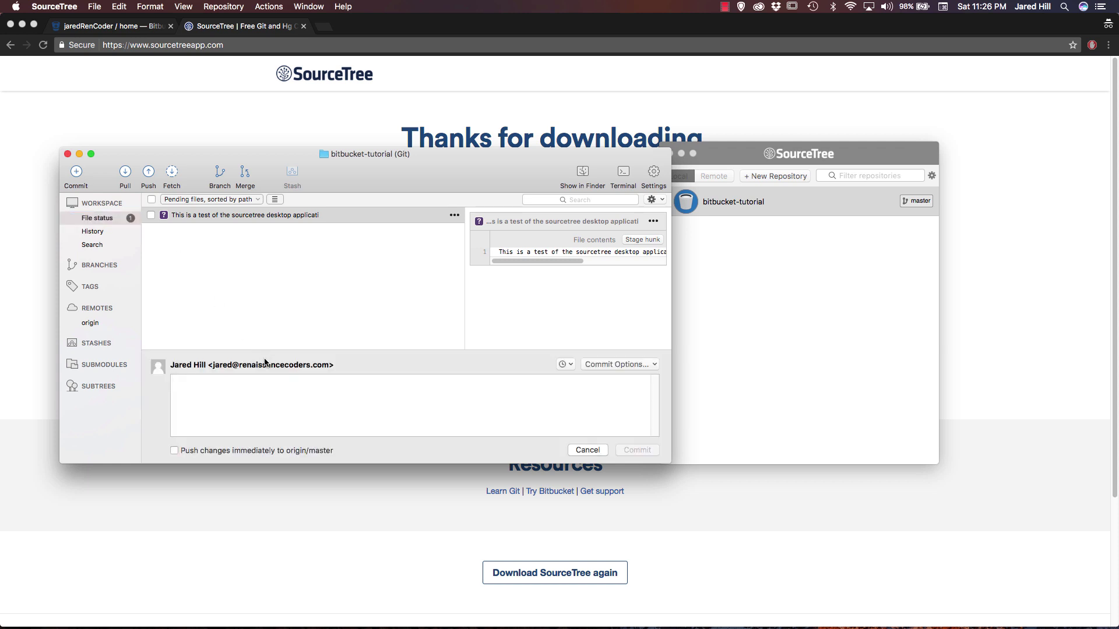